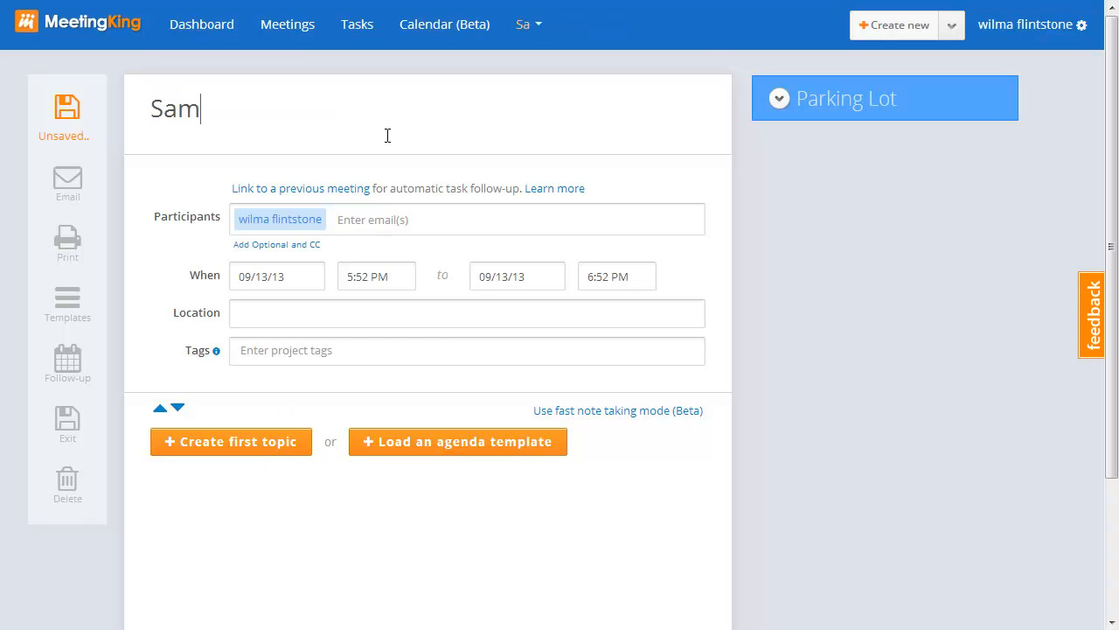
- Title the new meeting "Sample meeting"
{"action": "key", "text": "BackSpace"}
{"action": "key", "text": "BackSpace"}
{"action": "type", "text": "e meeting"}
{"action": "key", "text": "Tab"}
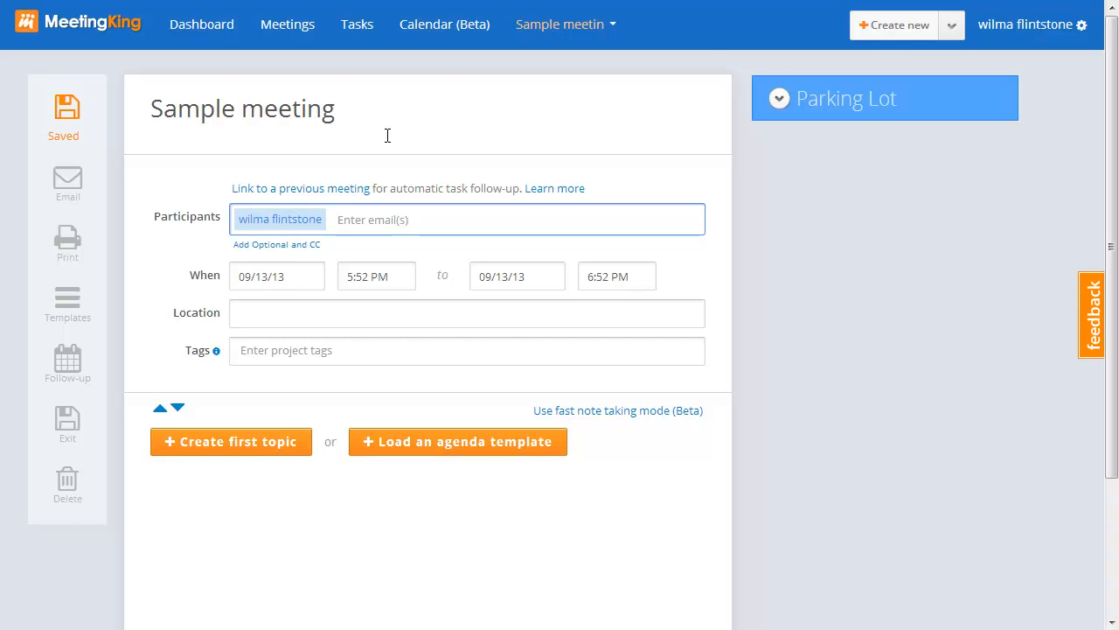
- Add three participants to the meeting: a new one by full e-mail address and two suggested existing contacts
{"action": "type", "text": "john@"}
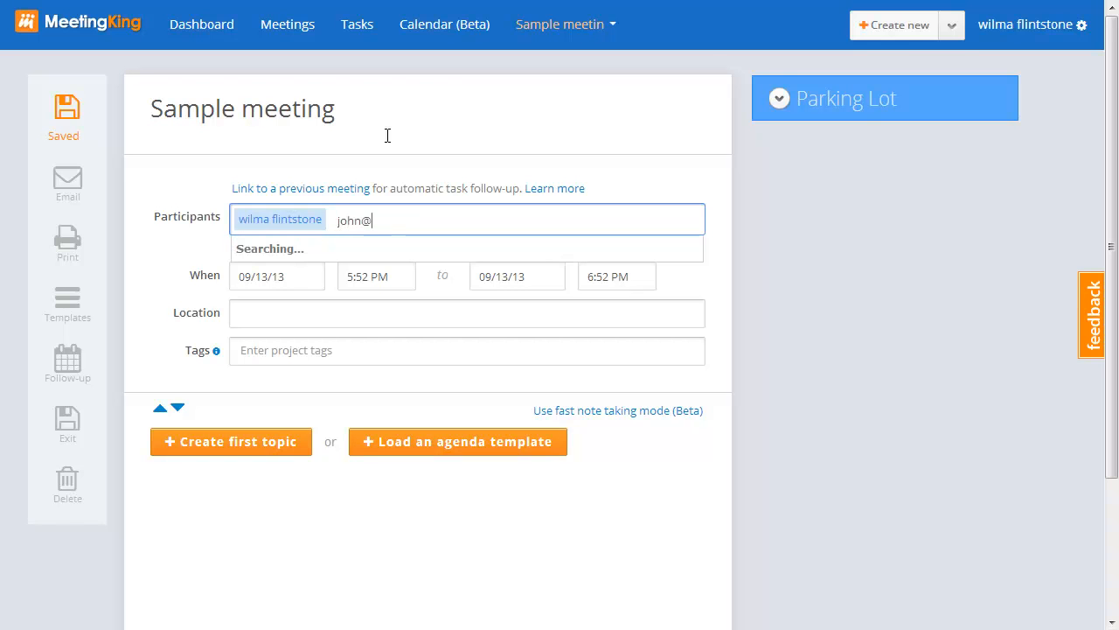
{"action": "type", "text": "example.com"}
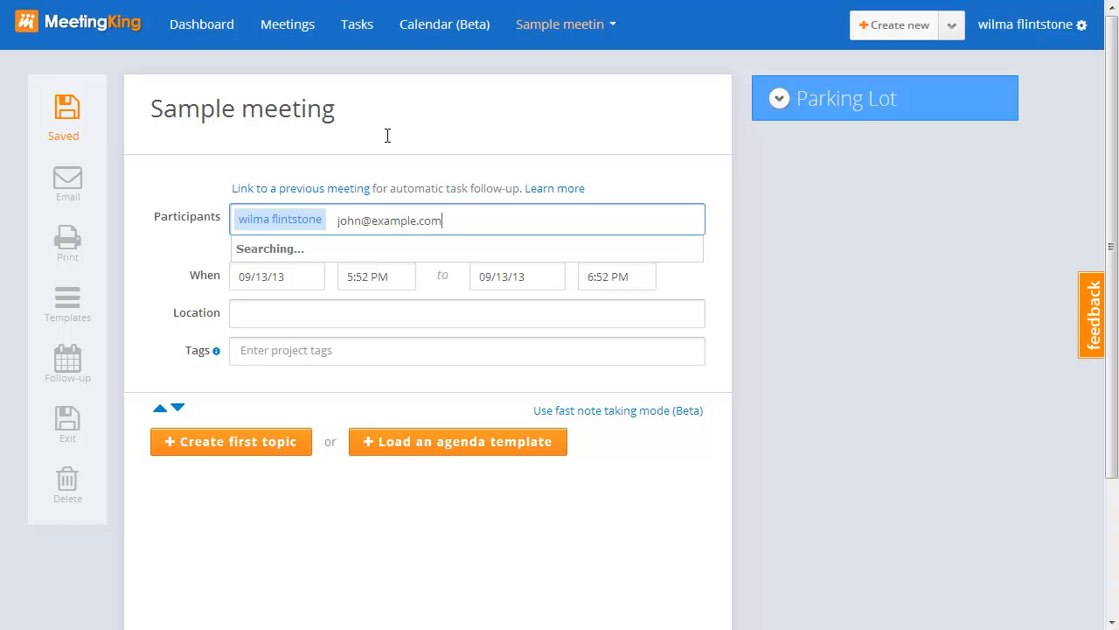
{"action": "key", "text": "Return"}
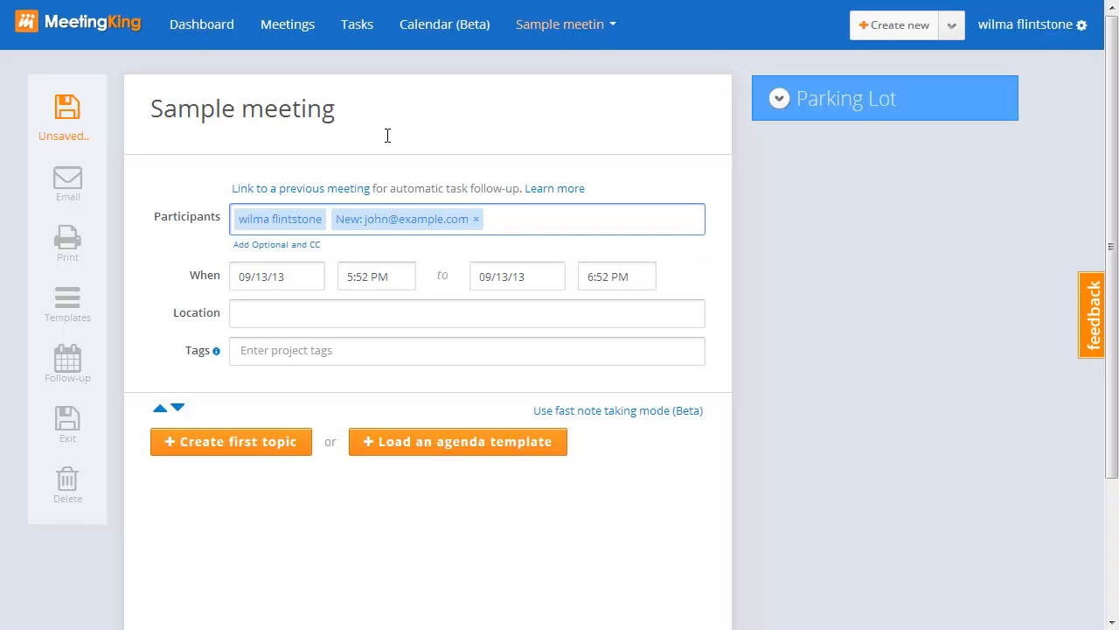
{"action": "type", "text": "jas"}
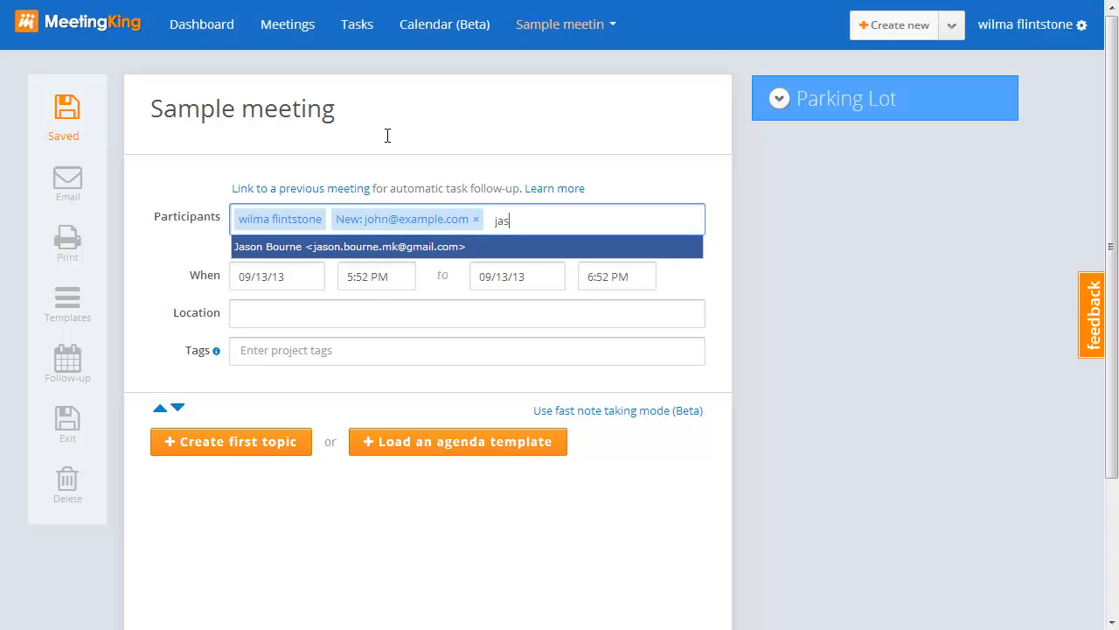
{"action": "key", "text": "Return"}
{"action": "type", "text": "jam"}
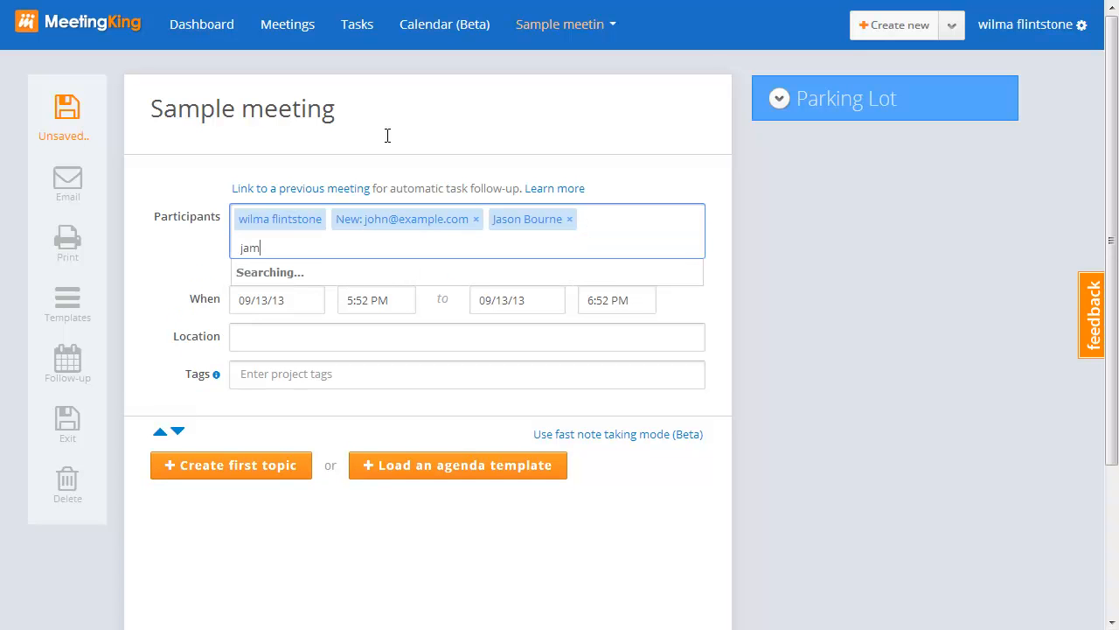
{"action": "key", "text": "Return"}
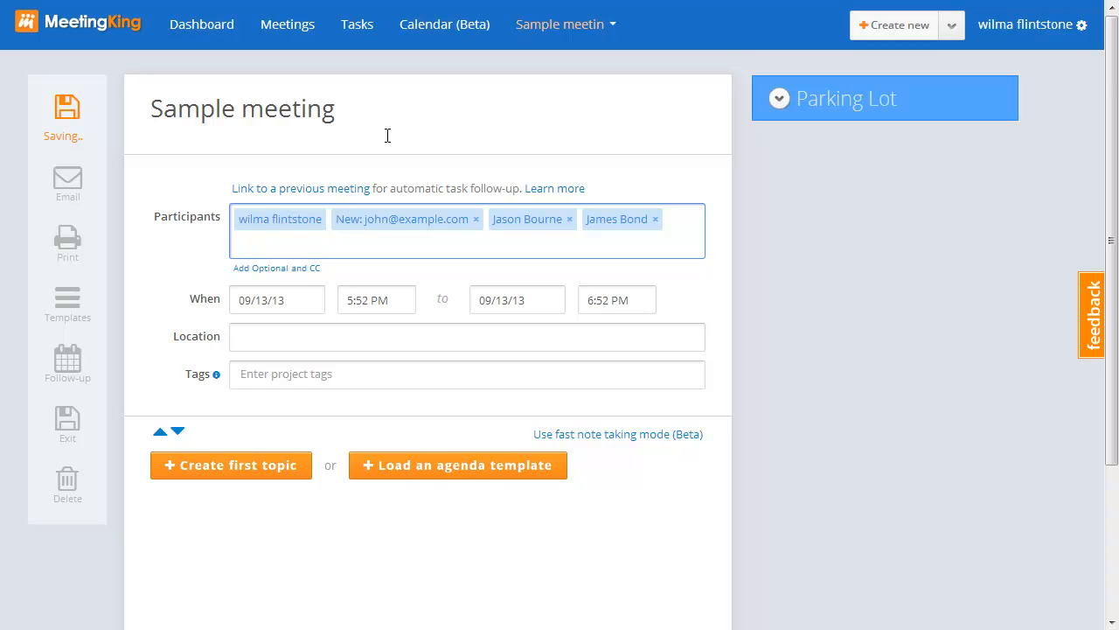
- Set the meeting's start time to 6:30 PM and its end time to 7:30 PM, keeping the date 09/13/13
{"action": "scroll", "coordinate": [388, 137], "scroll_direction": "down", "scroll_amount": 1}
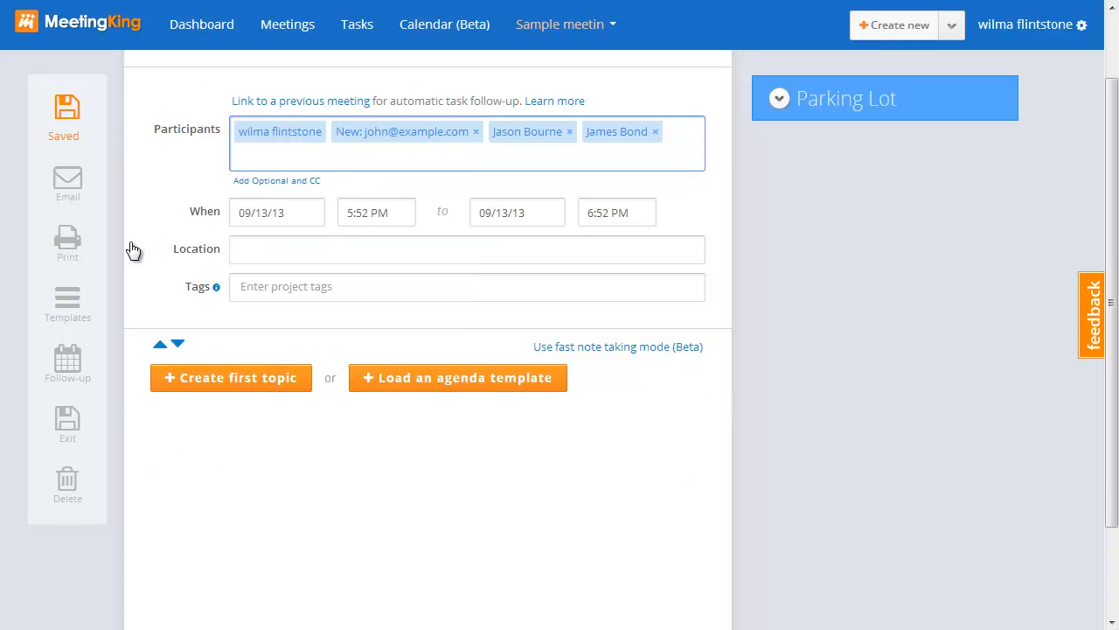
{"action": "left_click", "coordinate": [299, 211]}
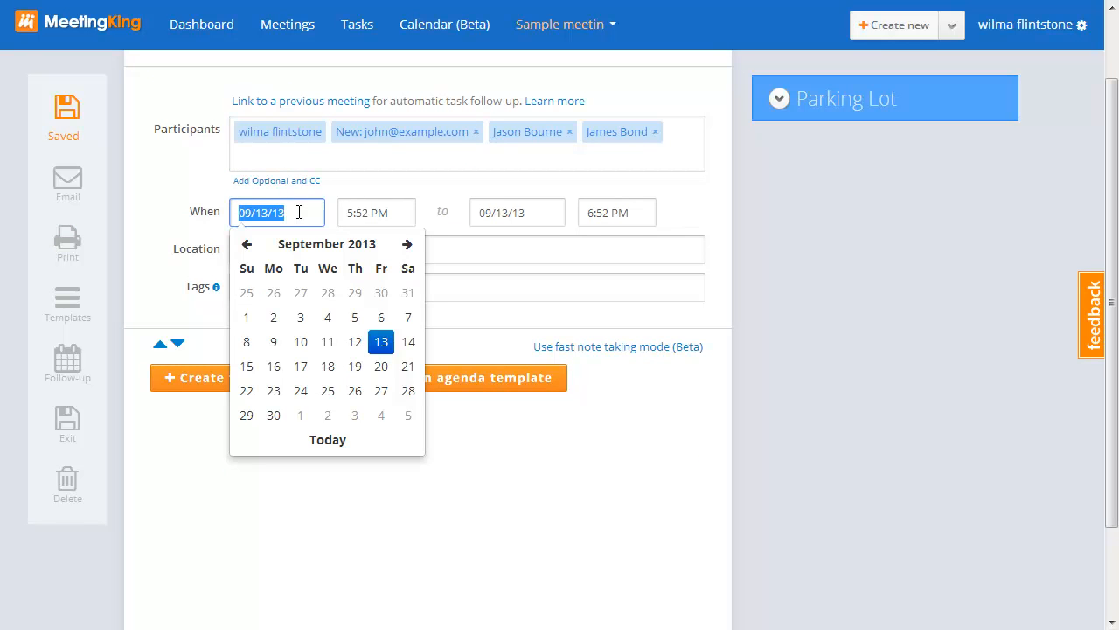
{"action": "key", "text": "Tab"}
{"action": "left_click", "coordinate": [365, 330]}
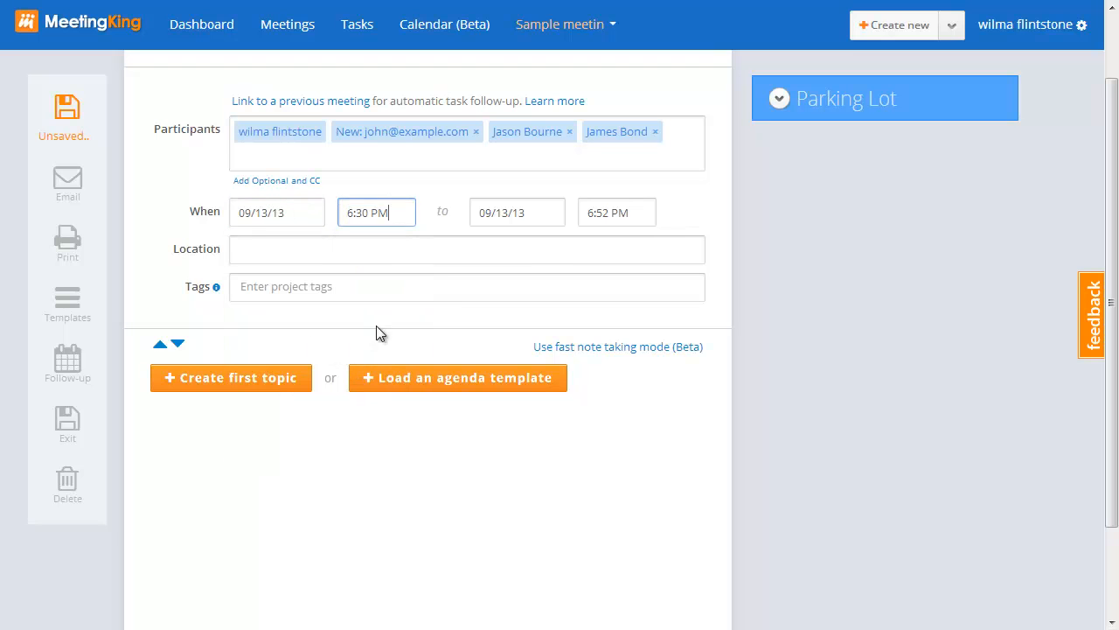
{"action": "left_click", "coordinate": [612, 212]}
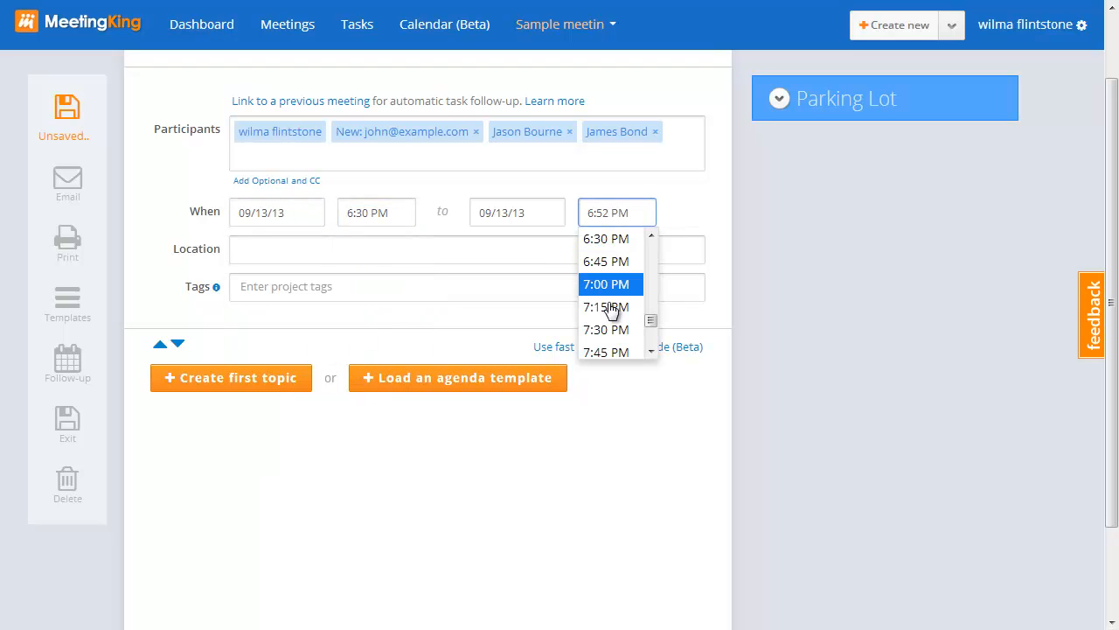
{"action": "left_click", "coordinate": [615, 331]}
- Set the meeting location to "conference room" and add the existing project tag "video demo"
{"action": "left_click", "coordinate": [293, 252]}
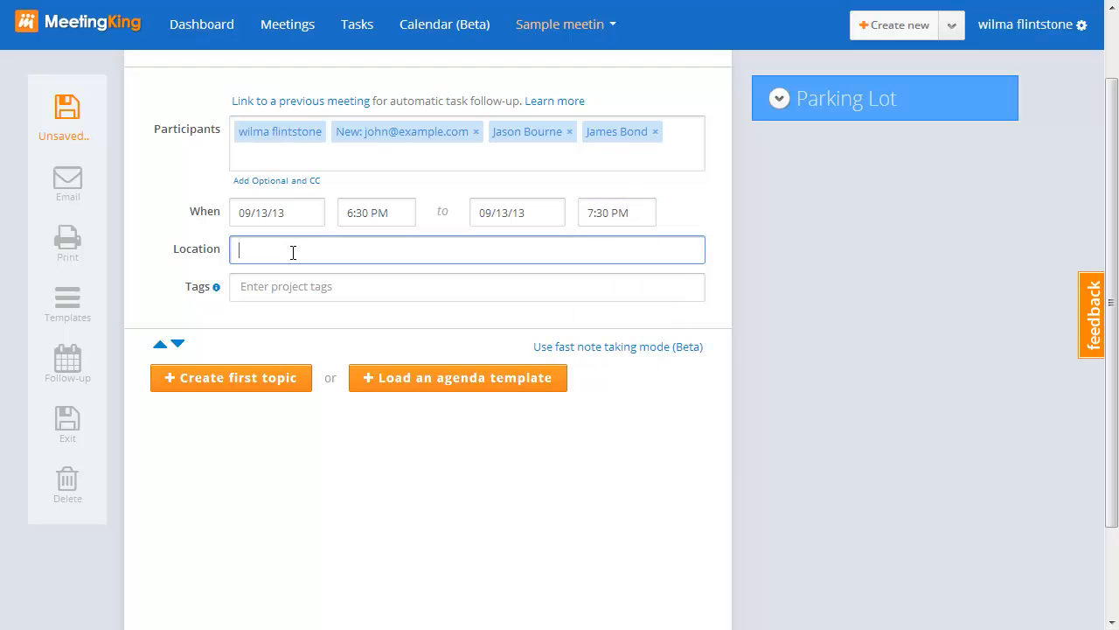
{"action": "type", "text": "conference"}
{"action": "key", "text": "BackSpace"}
{"action": "type", "text": "room"}
{"action": "key", "text": "Tab"}
{"action": "type", "text": "vi"}
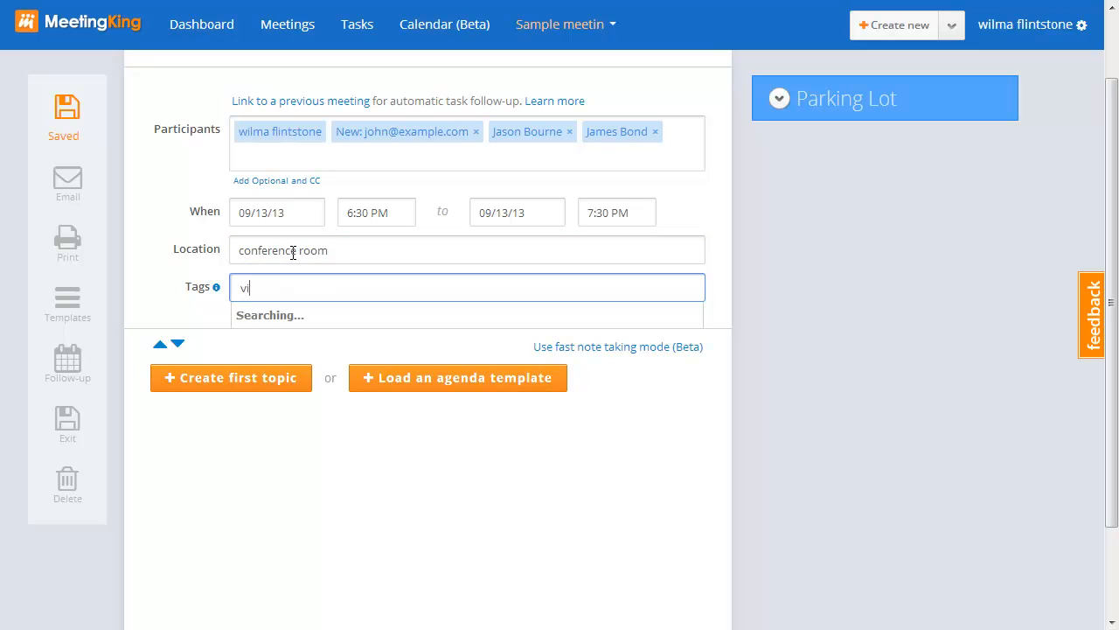
{"action": "type", "text": "deo"}
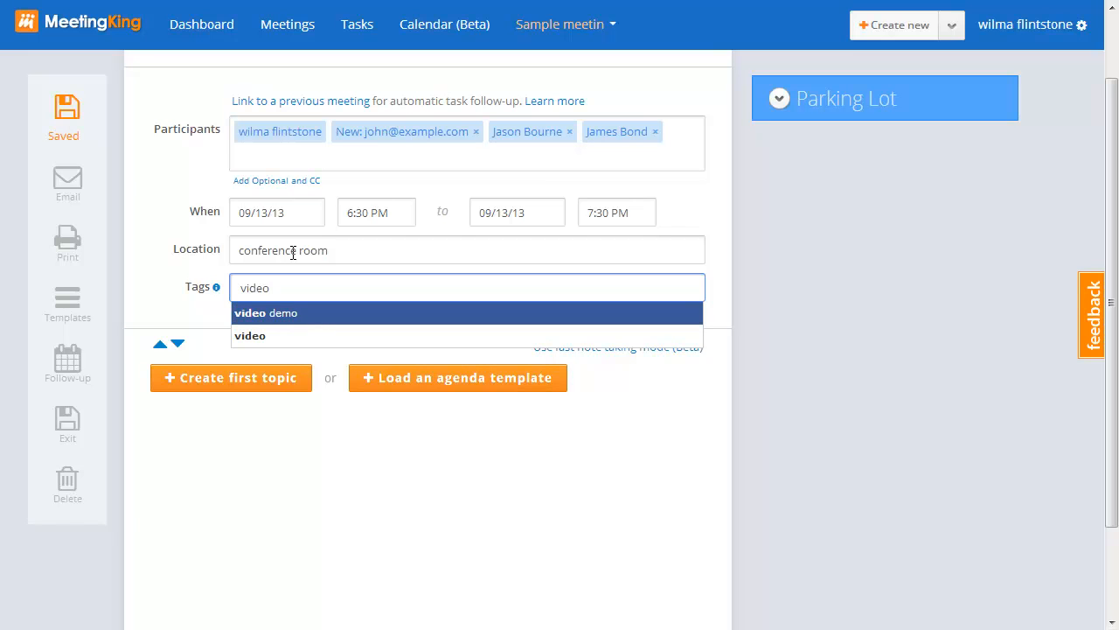
{"action": "left_click", "coordinate": [298, 317]}
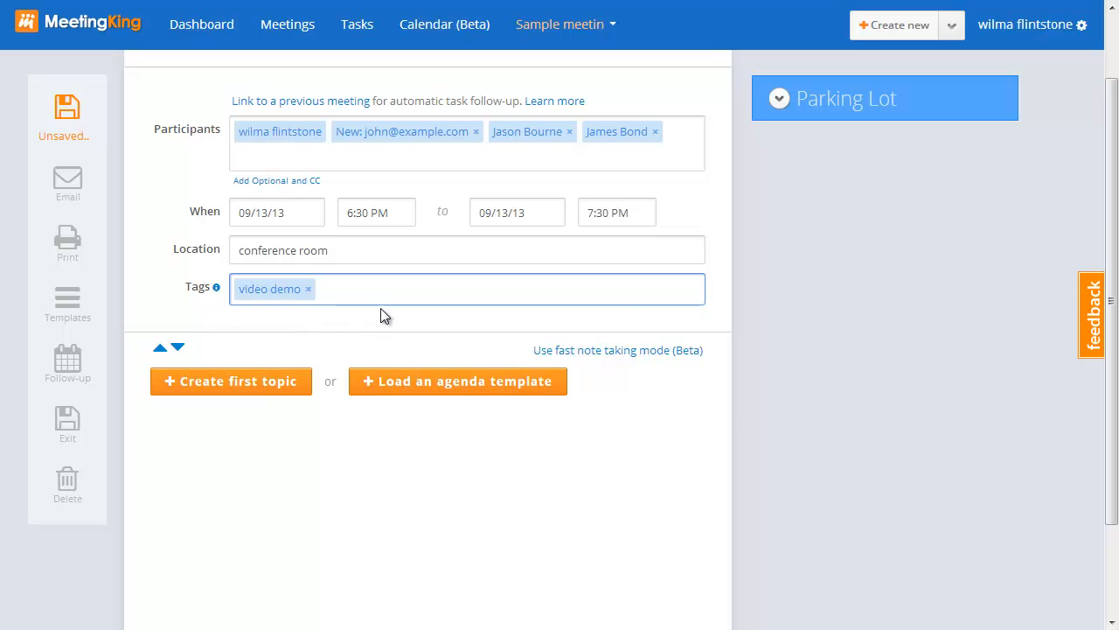
{"action": "scroll", "coordinate": [380, 308], "scroll_direction": "up", "scroll_amount": 1}
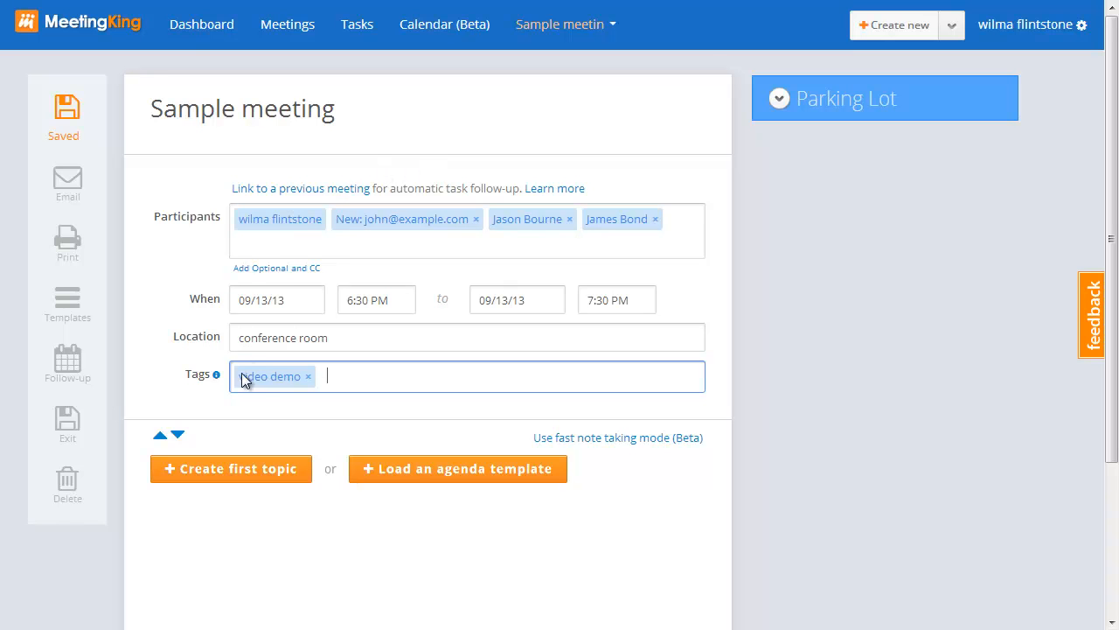
- Create the first agenda topic titled "first sample topic" without presenter or time and save it
{"action": "scroll", "coordinate": [363, 527], "scroll_direction": "down", "scroll_amount": 2}
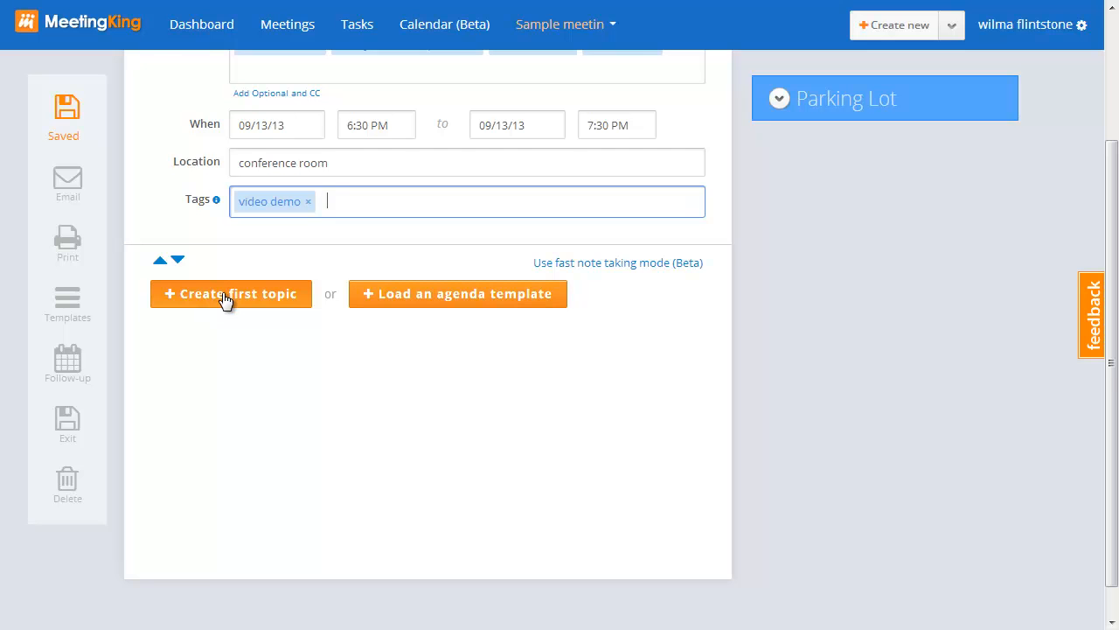
{"action": "left_click", "coordinate": [225, 297]}
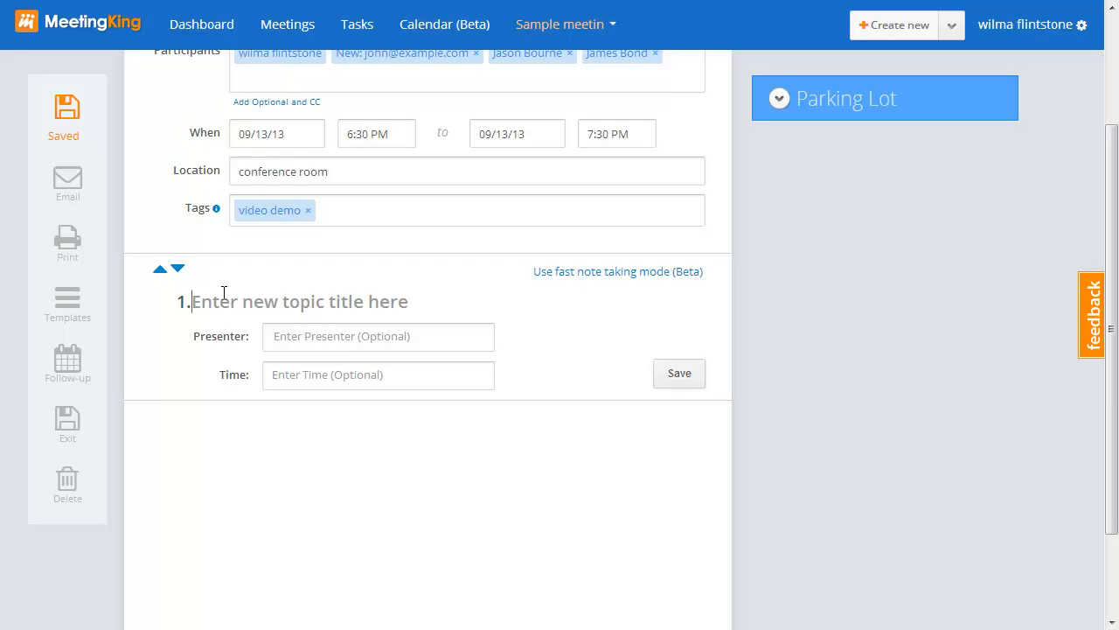
{"action": "type", "text": "f"}
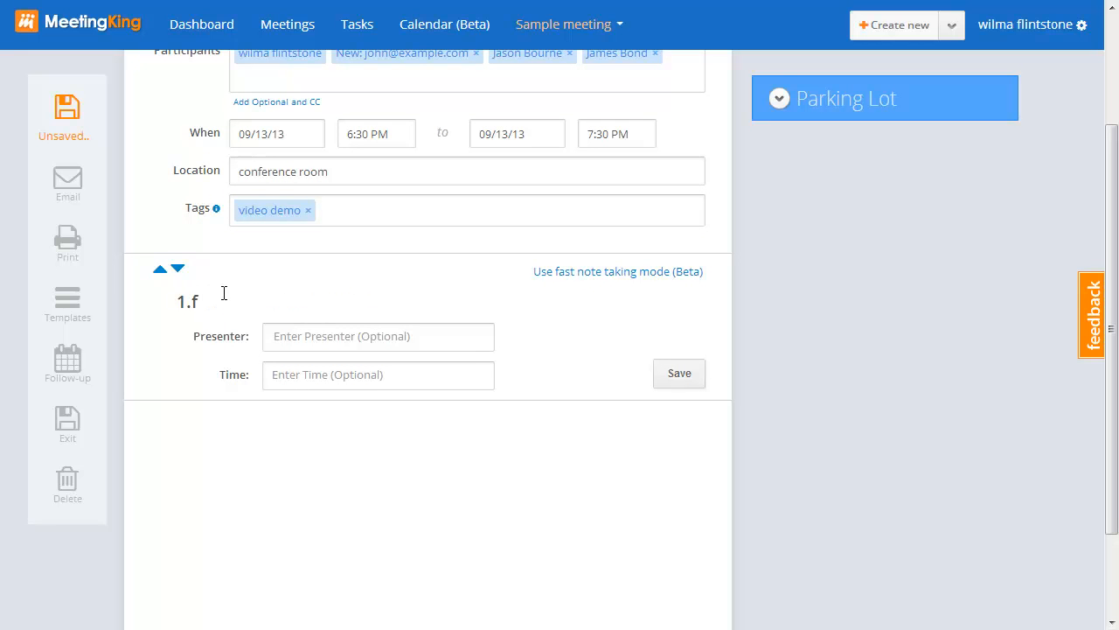
{"action": "type", "text": "irst sample topic"}
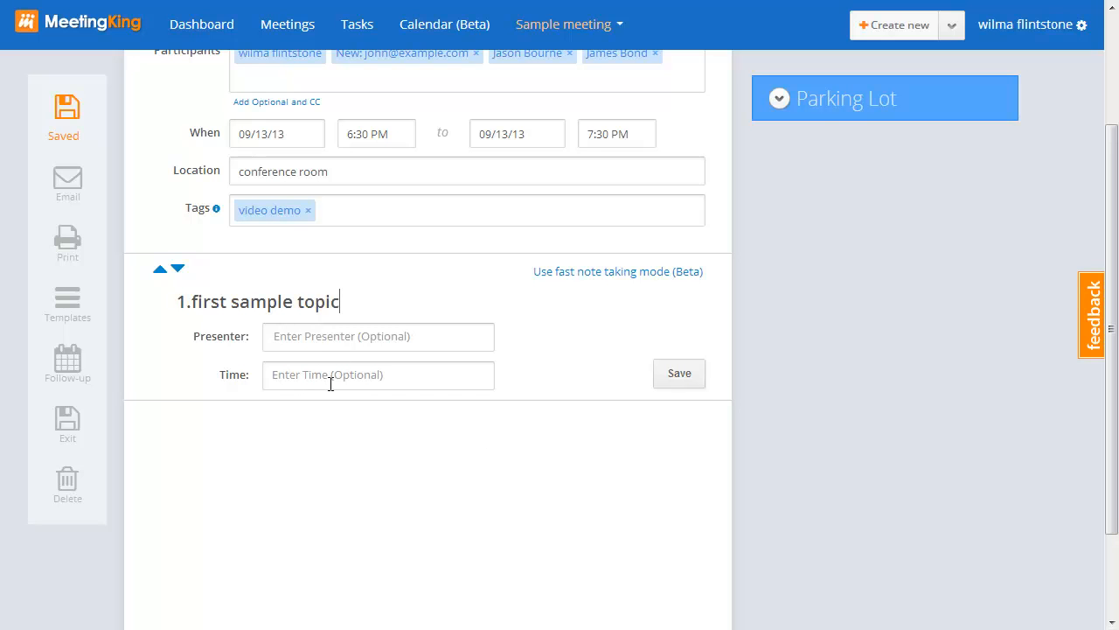
{"action": "left_click", "coordinate": [680, 373]}
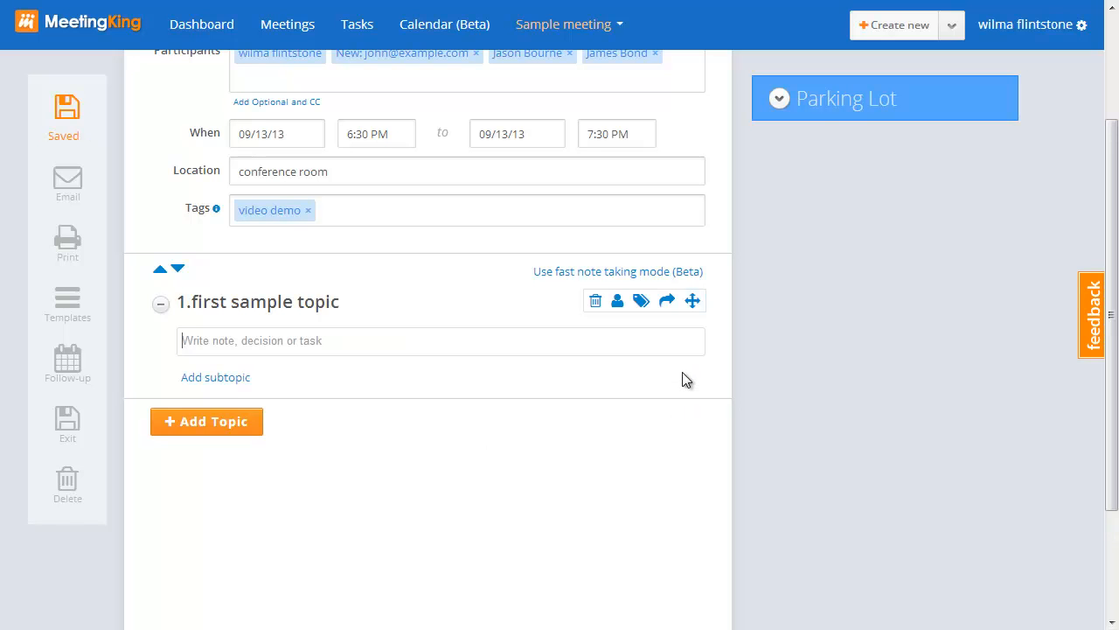
- Load the custom agenda template "marketing team meeting" into the meeting
{"action": "left_click", "coordinate": [68, 301]}
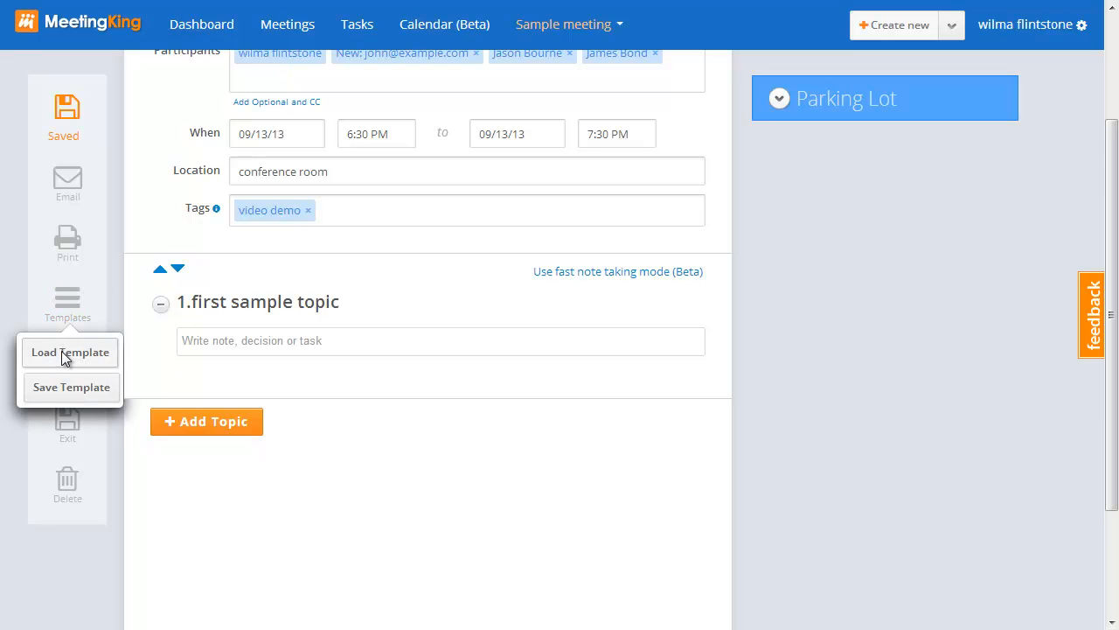
{"action": "left_click", "coordinate": [62, 353]}
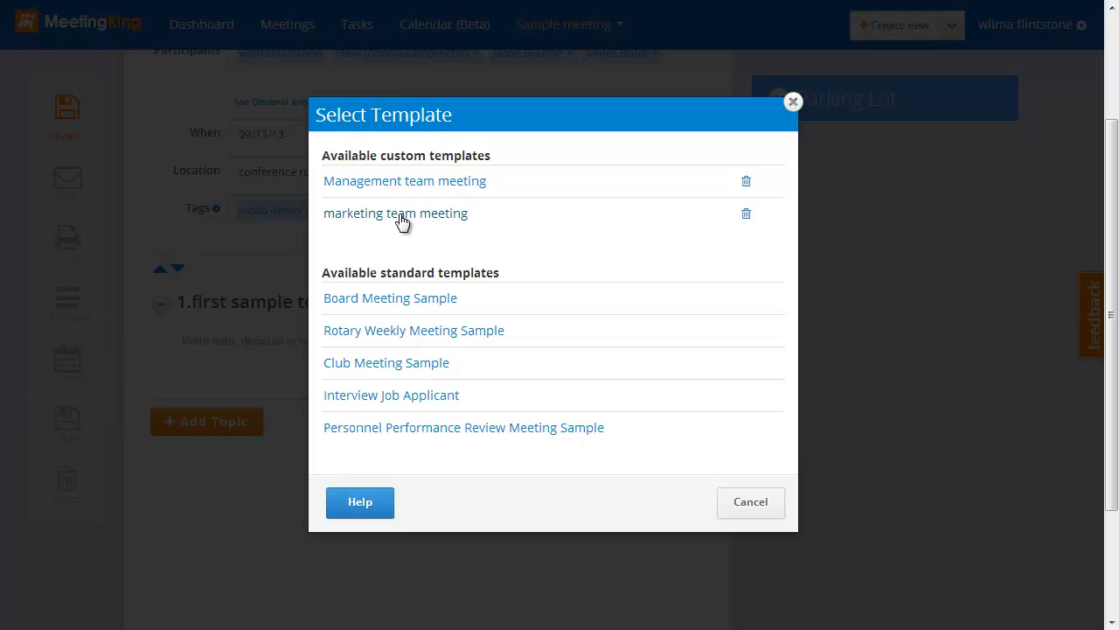
{"action": "left_click", "coordinate": [402, 223]}
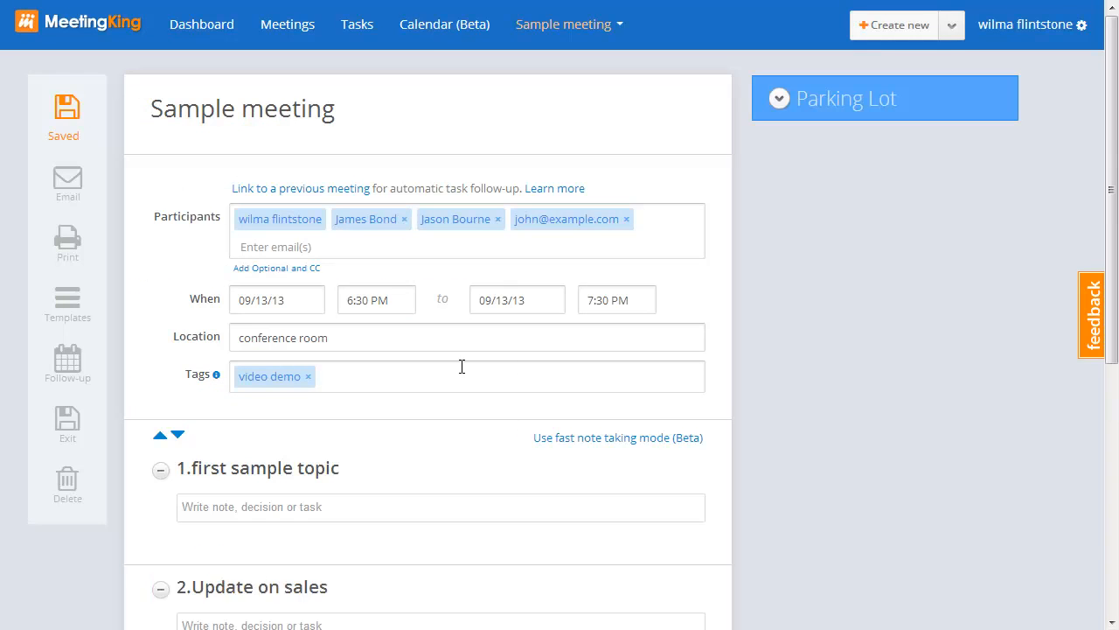
- Collapse all agenda topics and move "HR issues" above "Marketing campaigns"
{"action": "scroll", "coordinate": [560, 376], "scroll_direction": "down", "scroll_amount": 3}
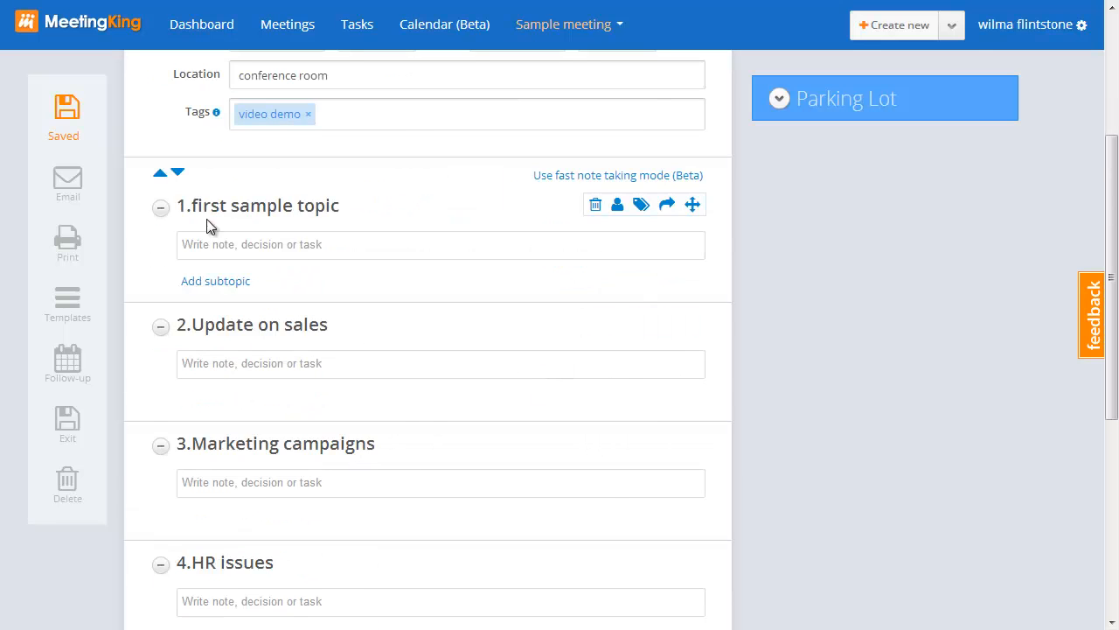
{"action": "left_click", "coordinate": [159, 177]}
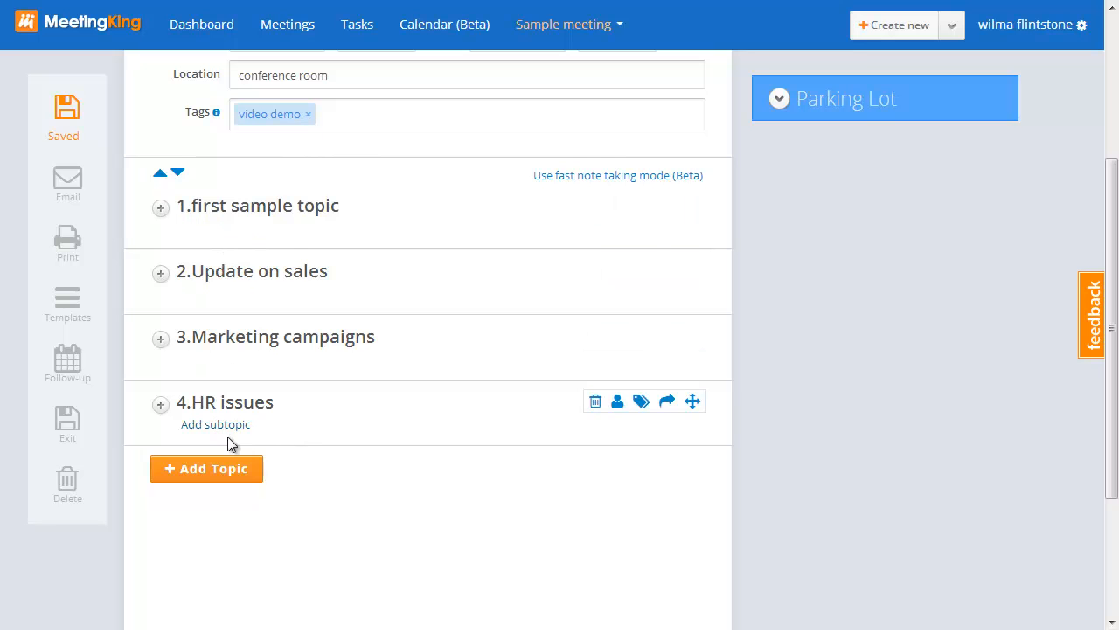
{"action": "left_click_drag", "start_coordinate": [691, 401], "coordinate": [686, 321]}
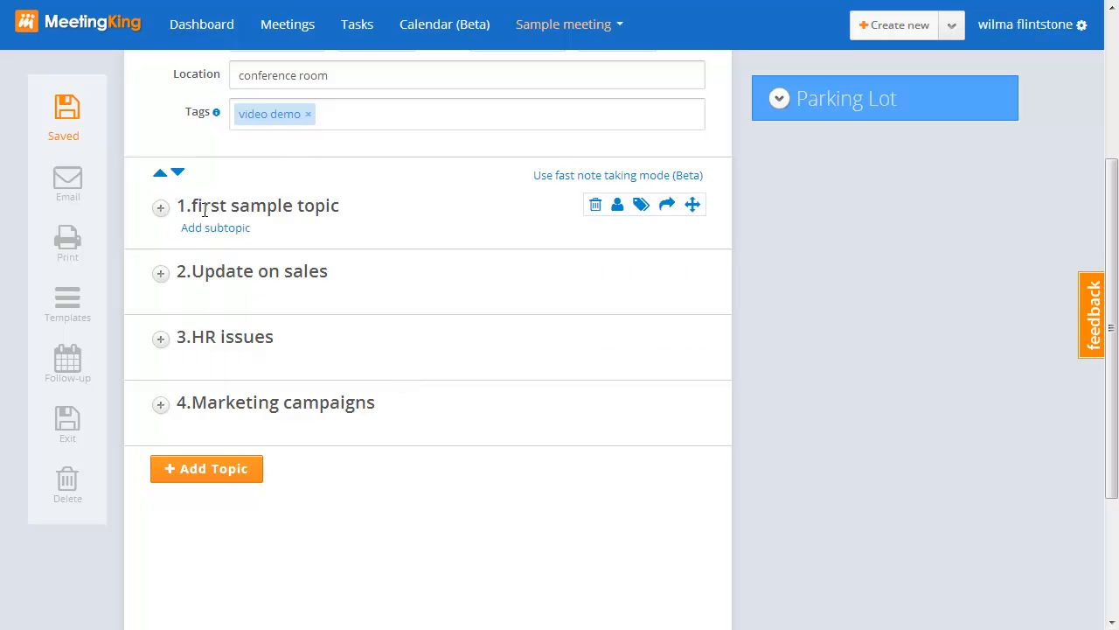
- Save the note "please look at this picture" under the topic "first sample topic" with shorter-meetings-more-beach-time.jpg attached
{"action": "left_click", "coordinate": [161, 207]}
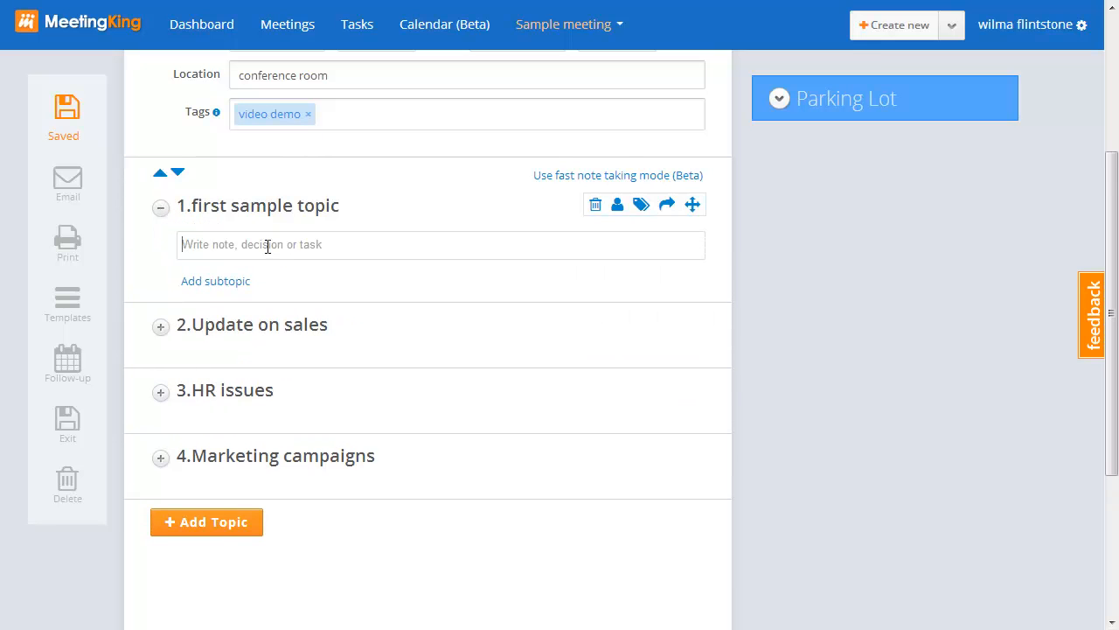
{"action": "left_click", "coordinate": [268, 246]}
{"action": "type", "text": "please"}
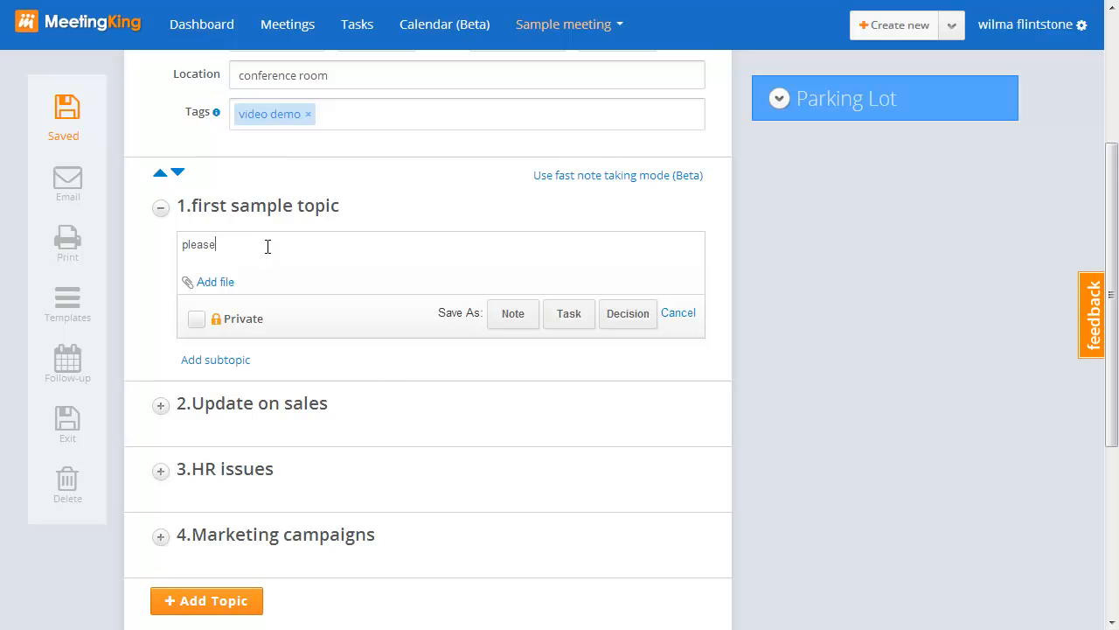
{"action": "type", "text": "look at this picture"}
{"action": "scroll", "coordinate": [253, 263], "scroll_direction": "up", "scroll_amount": 1}
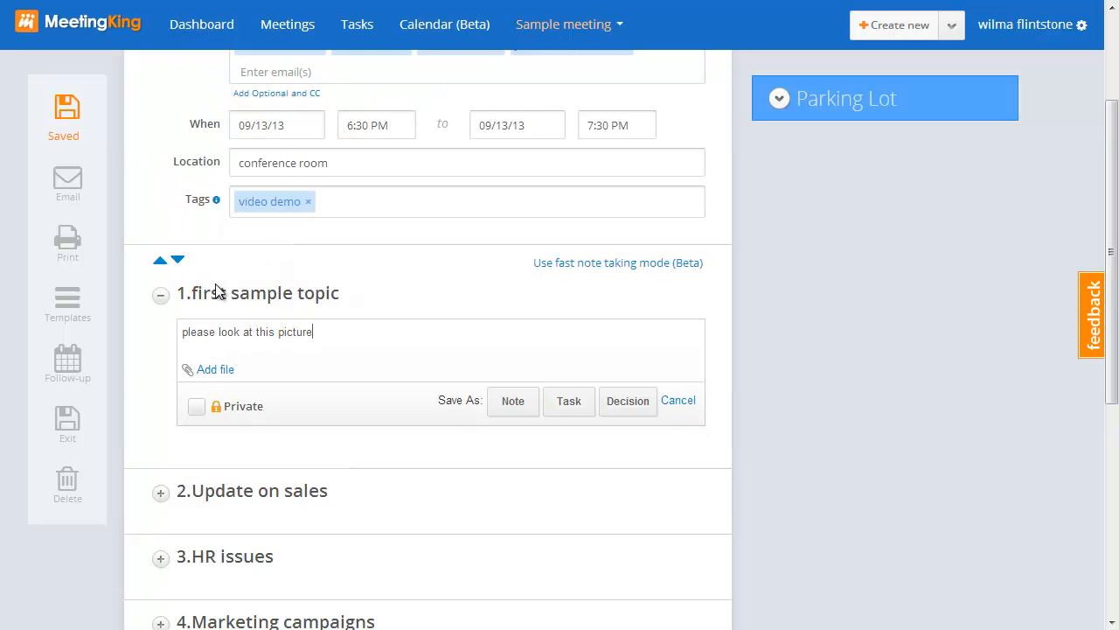
{"action": "left_click", "coordinate": [204, 370]}
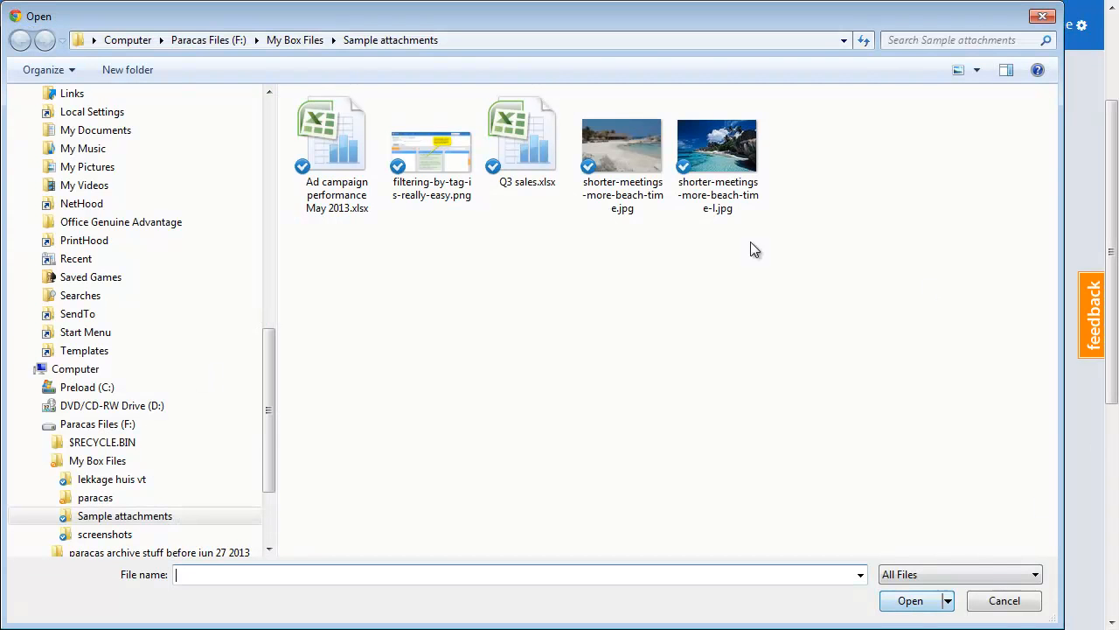
{"action": "double_click", "coordinate": [622, 150]}
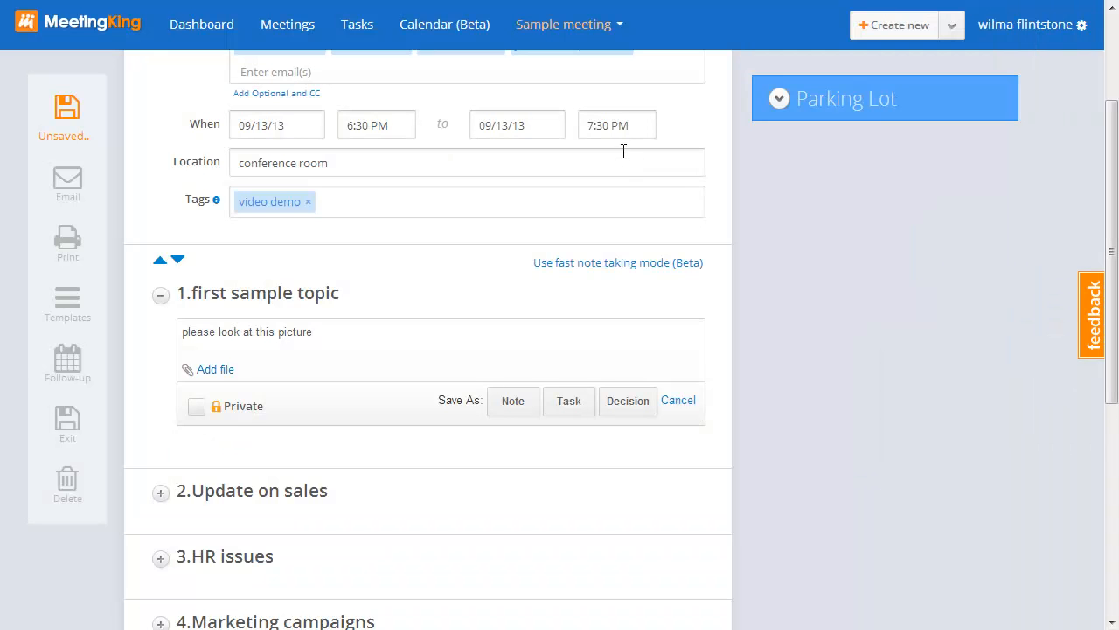
{"action": "left_click", "coordinate": [512, 419]}
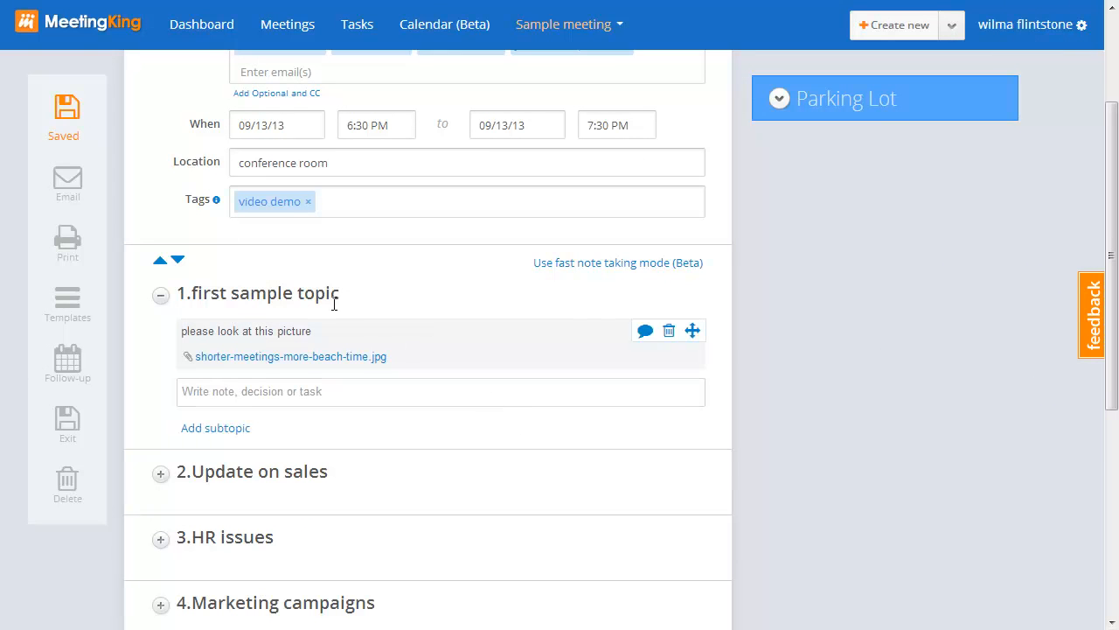
- E-mail the agenda to all listed participants without CC recipients or a message
{"action": "left_click", "coordinate": [66, 182]}
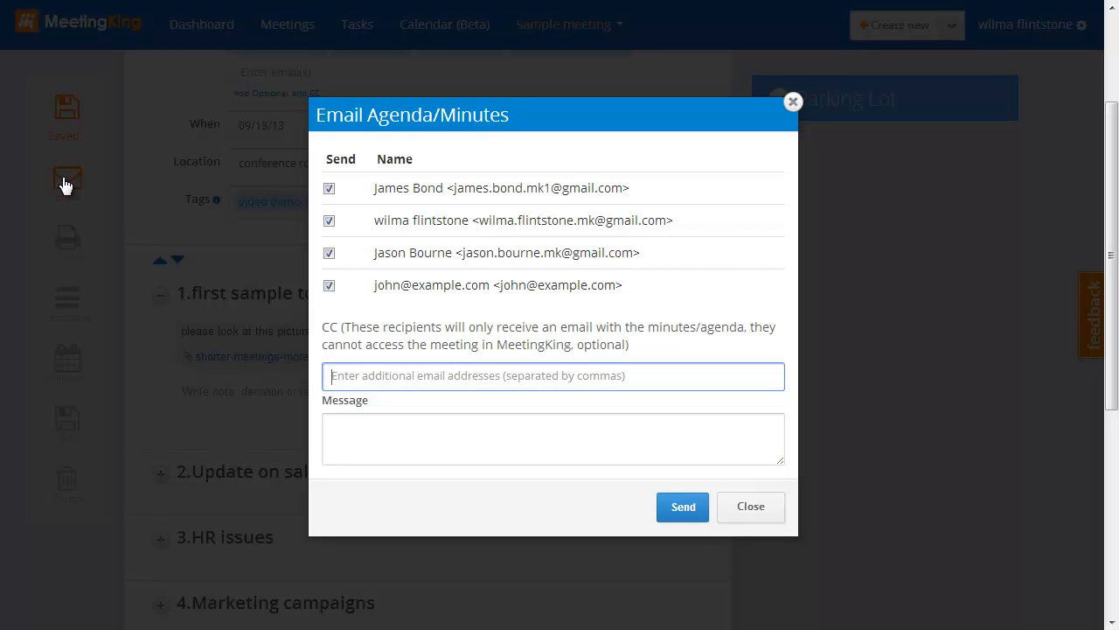
{"action": "left_click", "coordinate": [682, 507]}
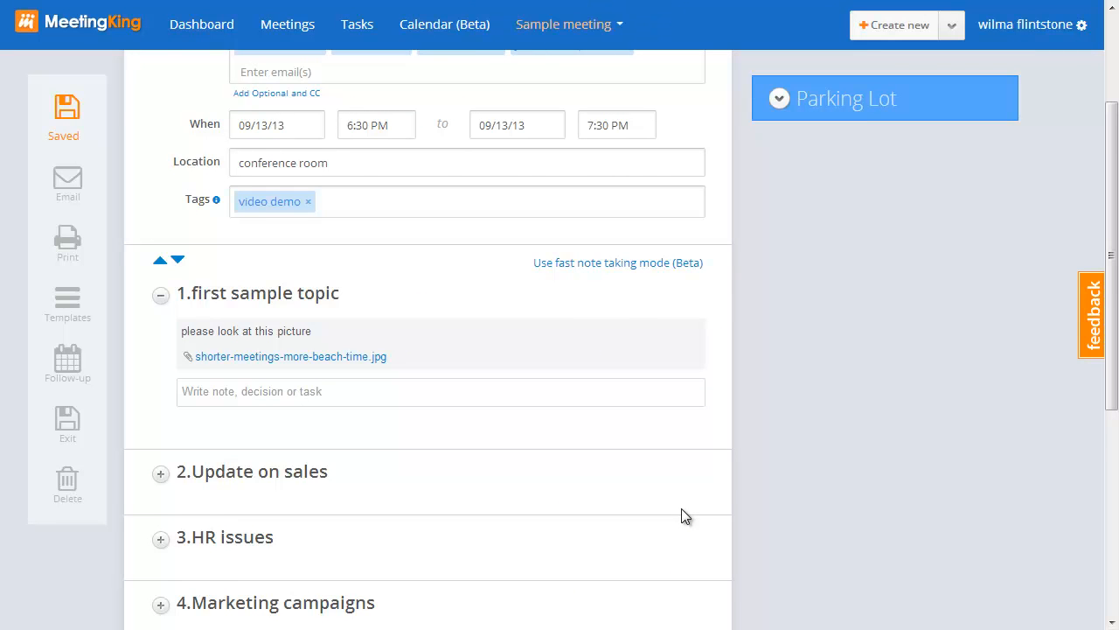
- Switch to Gmail, read the "Agenda for Sample meeting - 09/13/13" e-mail and open its shorter-meetings-more-beach-time.jpg attachment
{"action": "key", "text": "F11"}
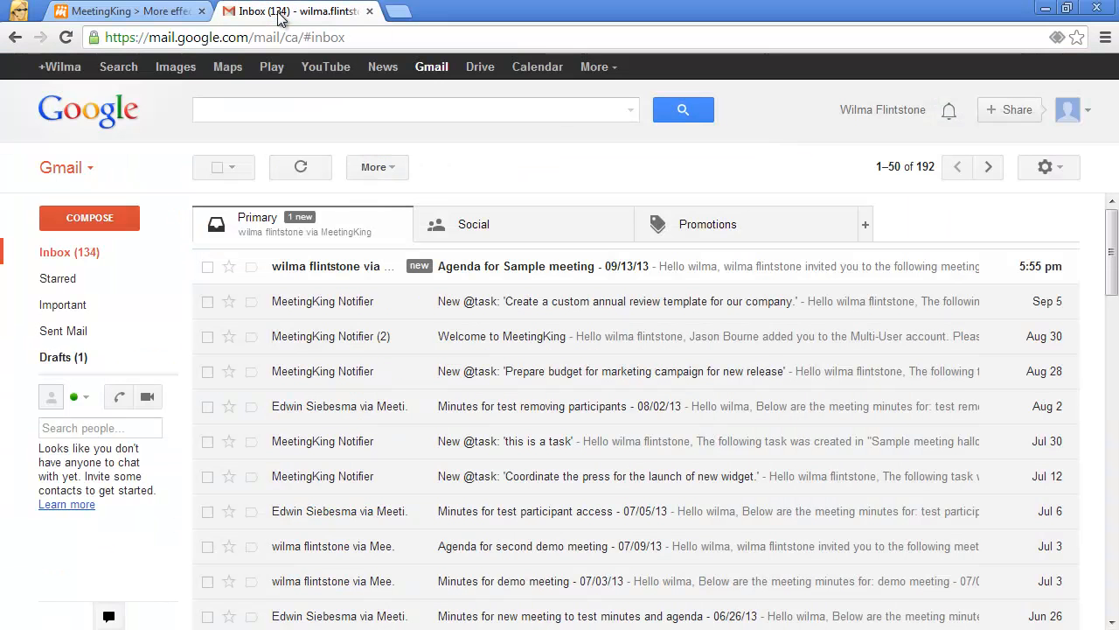
{"action": "left_click", "coordinate": [284, 12]}
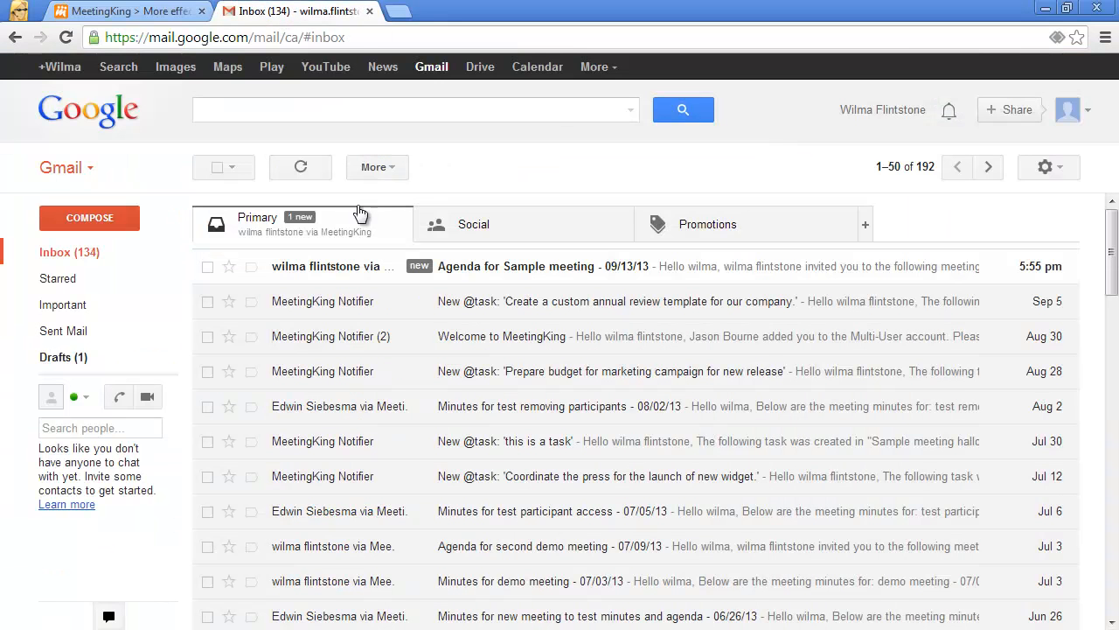
{"action": "left_click", "coordinate": [504, 271]}
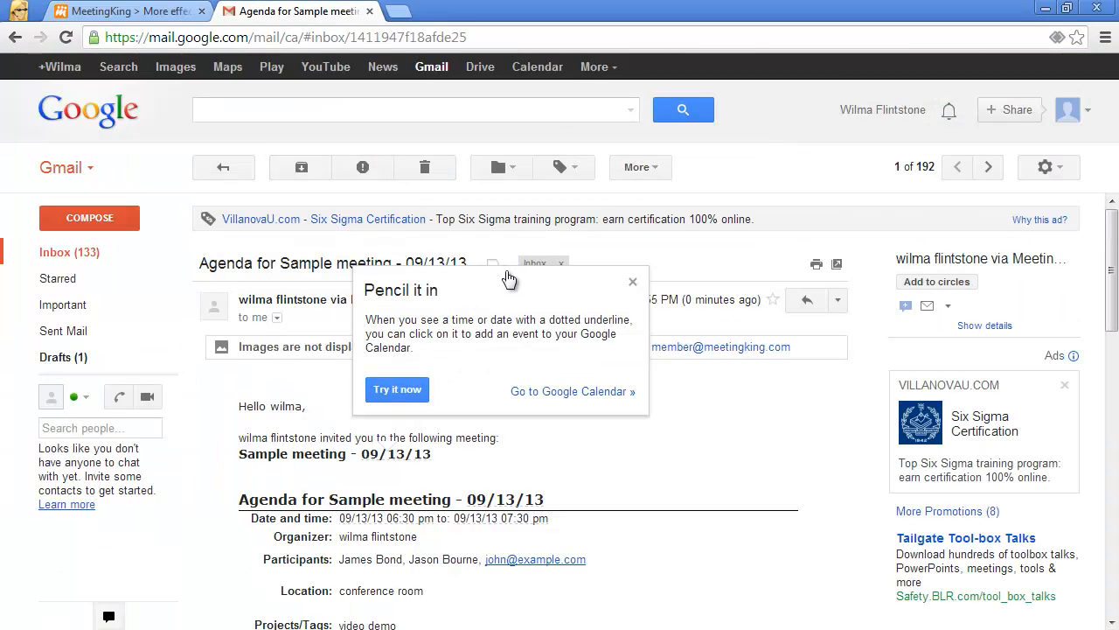
{"action": "left_click", "coordinate": [633, 282]}
{"action": "scroll", "coordinate": [759, 424], "scroll_direction": "down", "scroll_amount": 5}
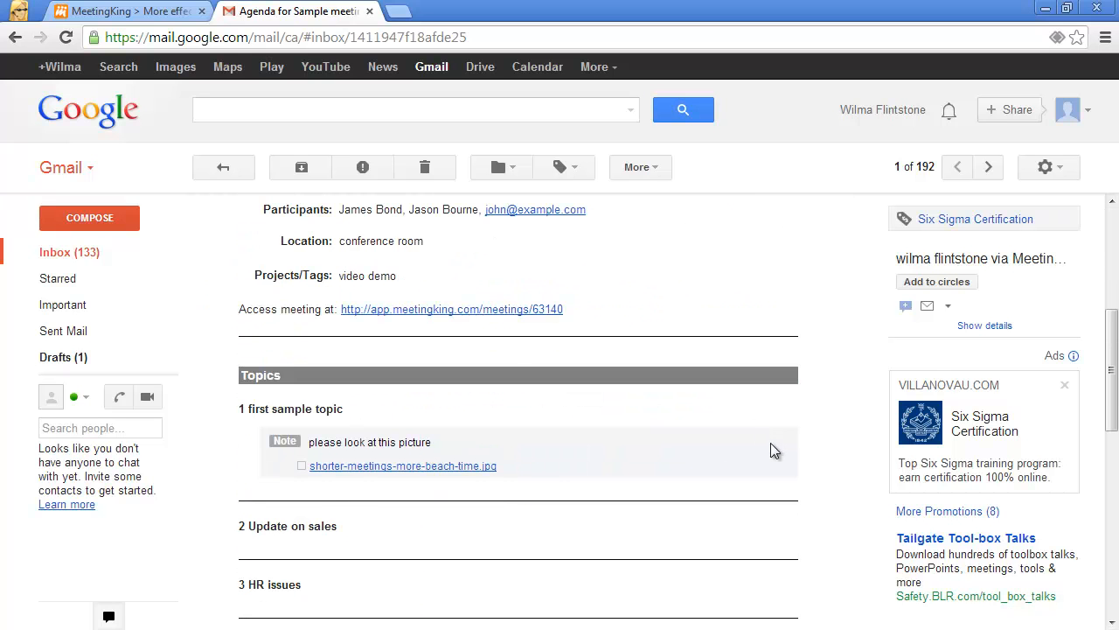
{"action": "scroll", "coordinate": [630, 496], "scroll_direction": "down", "scroll_amount": 1}
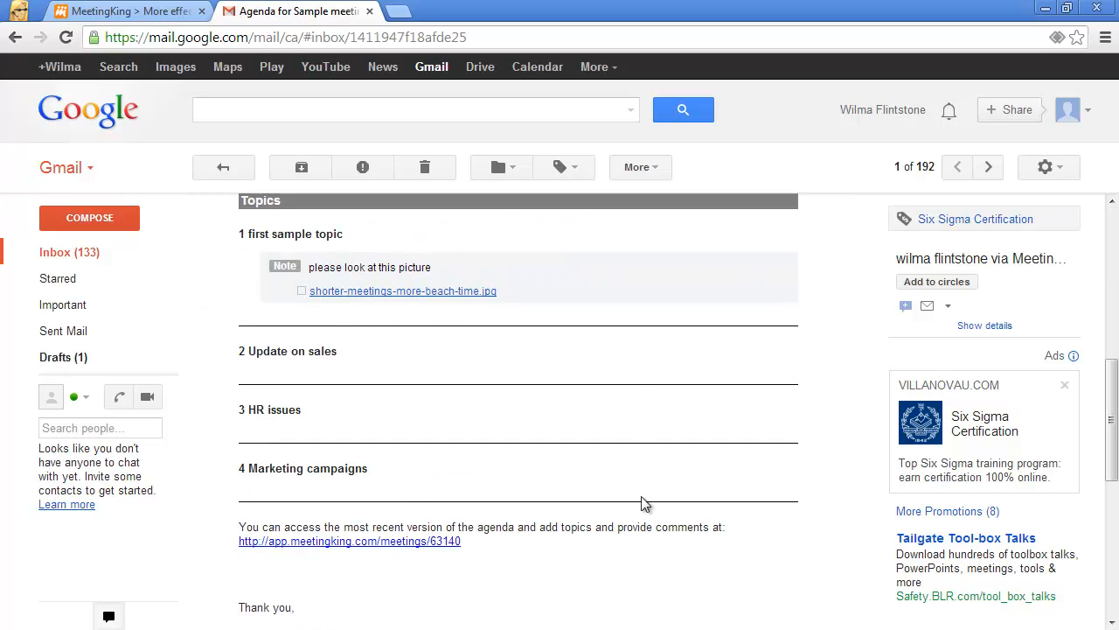
{"action": "left_click", "coordinate": [384, 293]}
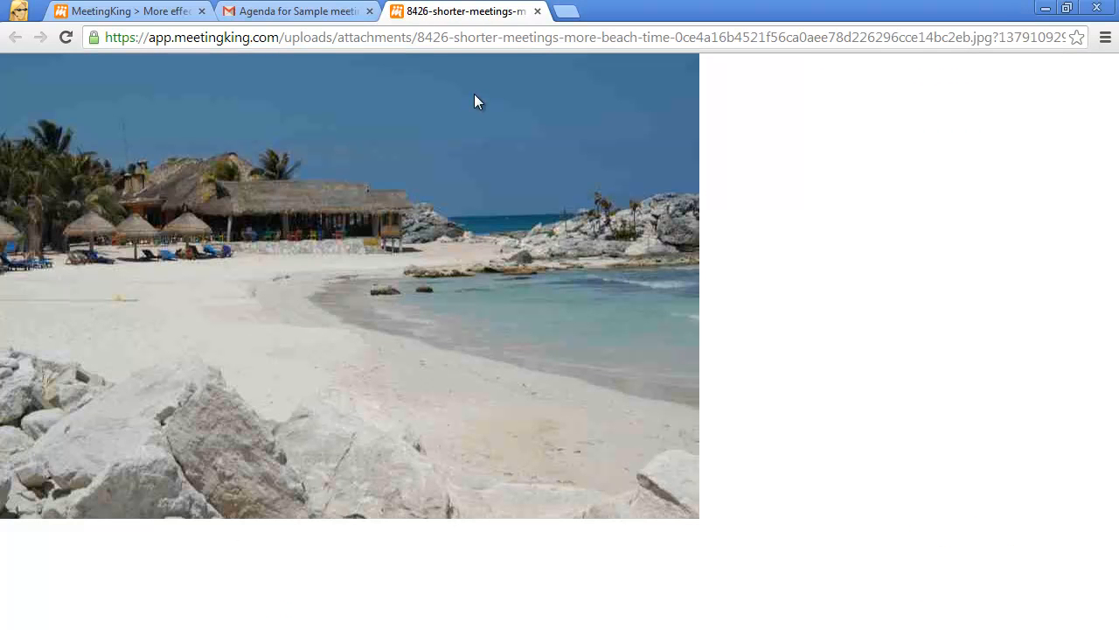
- Switch back to MeetingKing and save the note "sales are great we are up 20% yoy" under the topic "Update on sales"
{"action": "left_click", "coordinate": [160, 18]}
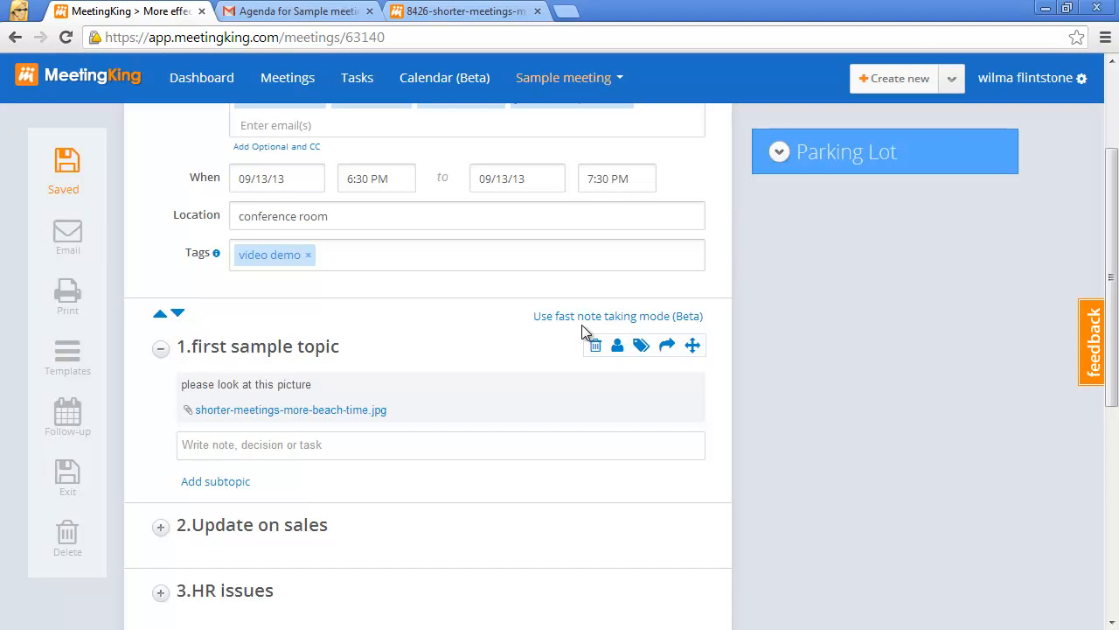
{"action": "key", "text": "F11"}
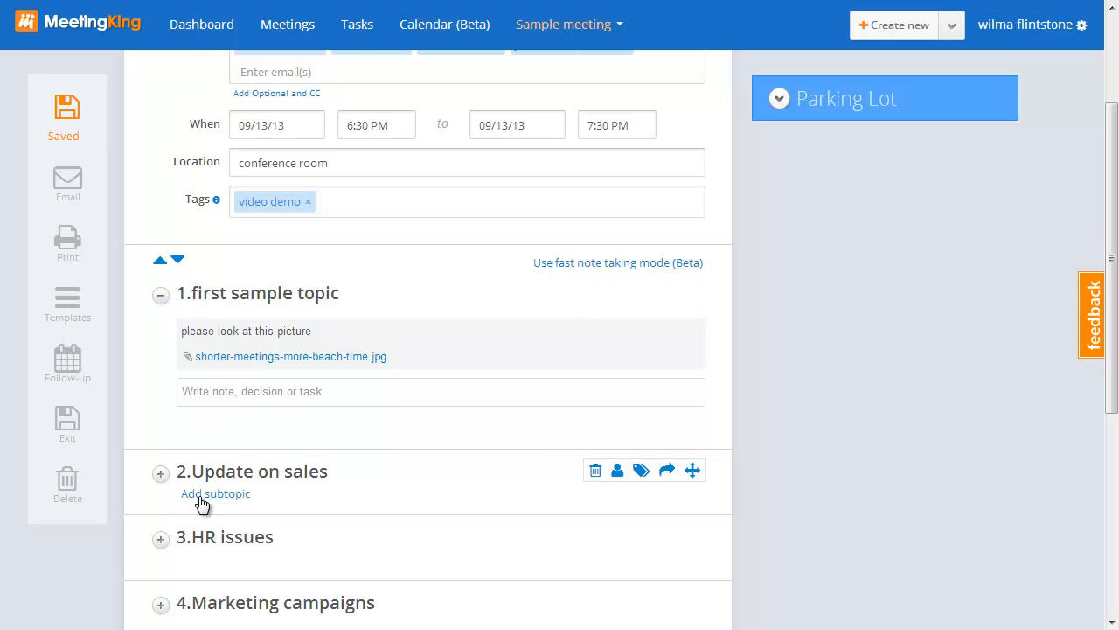
{"action": "left_click", "coordinate": [160, 473]}
{"action": "left_click", "coordinate": [356, 512]}
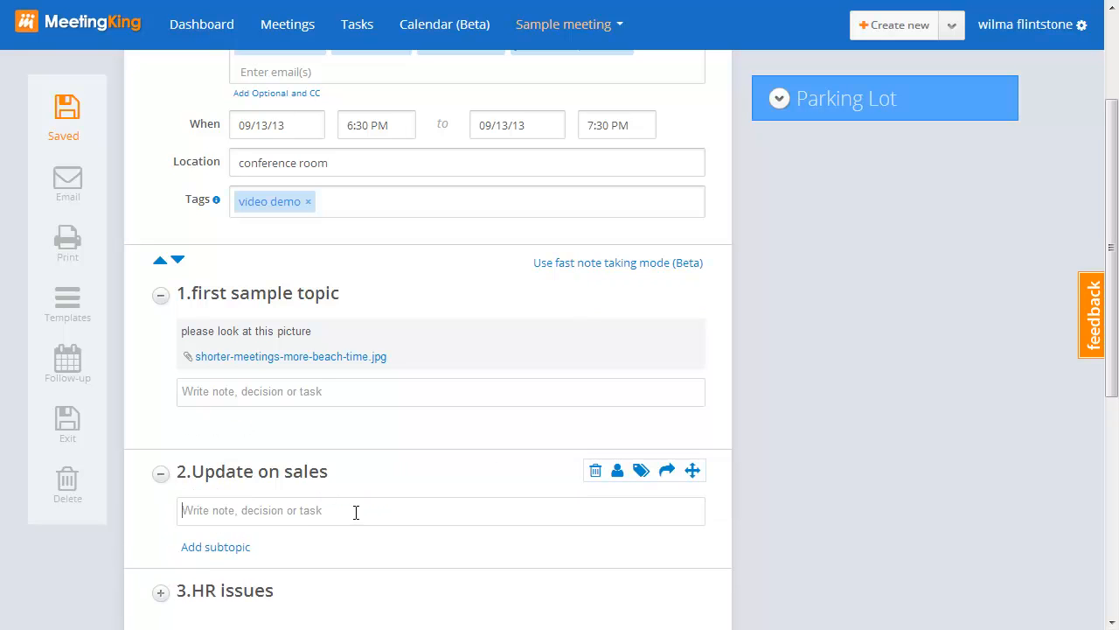
{"action": "type", "text": "sale"}
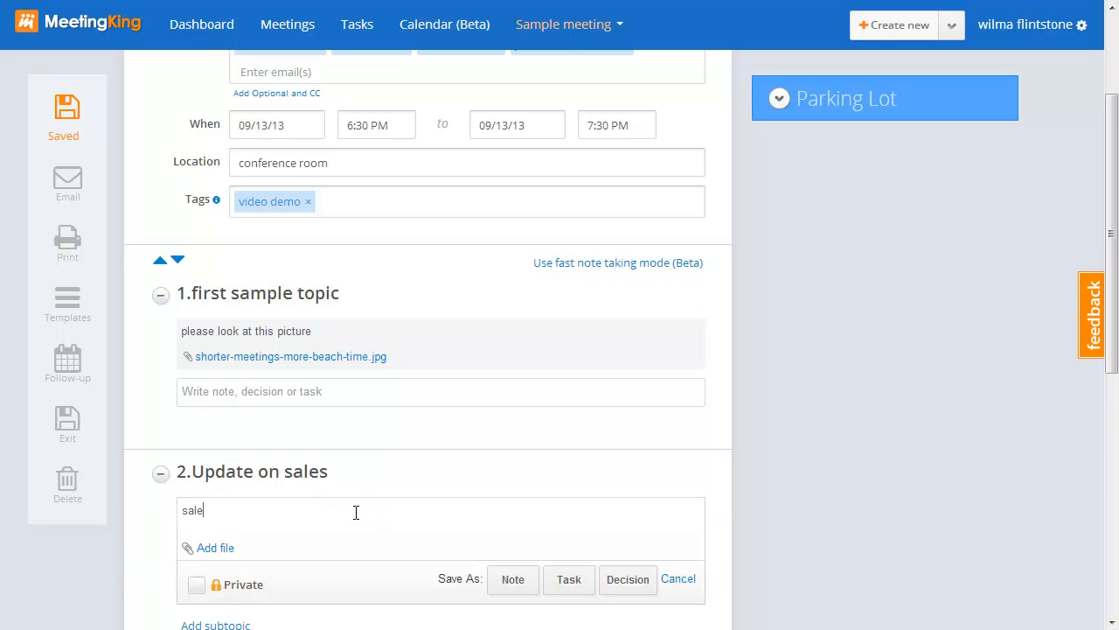
{"action": "type", "text": "s are great we are up 20%"}
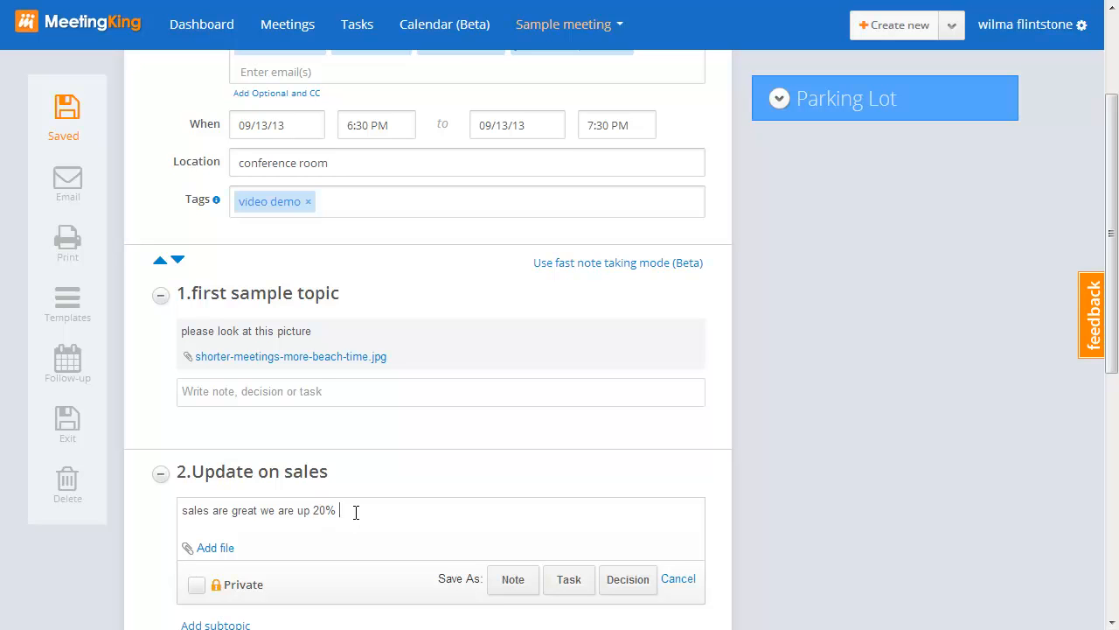
{"action": "type", "text": " youuy"}
{"action": "key", "text": "BackSpace"}
{"action": "key", "text": "BackSpace"}
{"action": "key", "text": "BackSpace"}
{"action": "type", "text": "u"}
{"action": "left_click", "coordinate": [510, 579]}
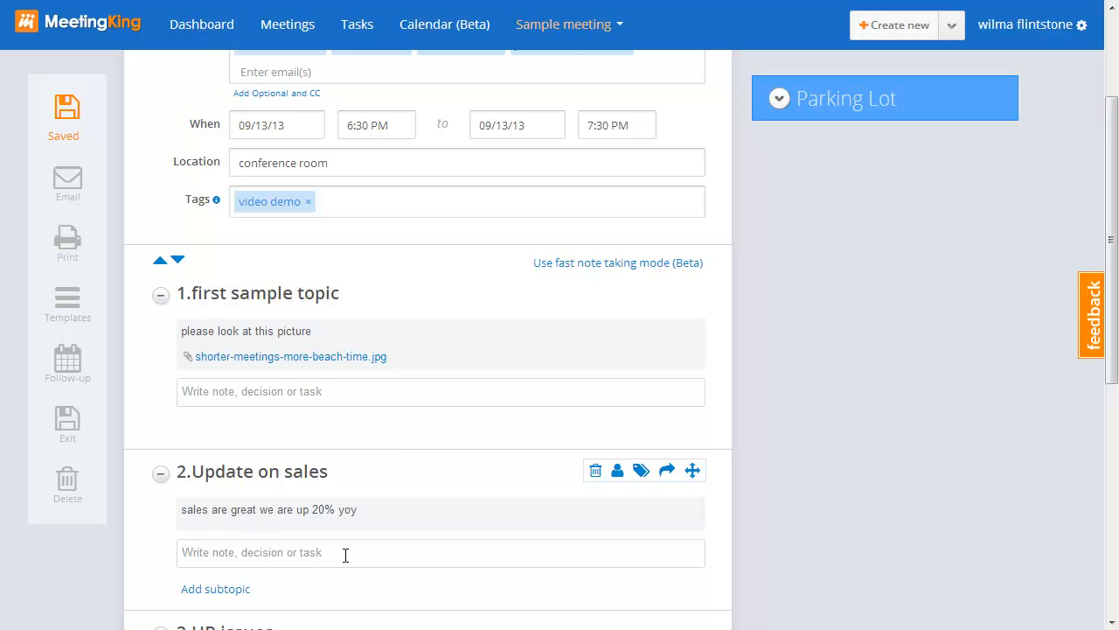
- Add "prepare new budget 25% increase" as a task under the topic "Update on sales"
{"action": "type", "text": "prepare n"}
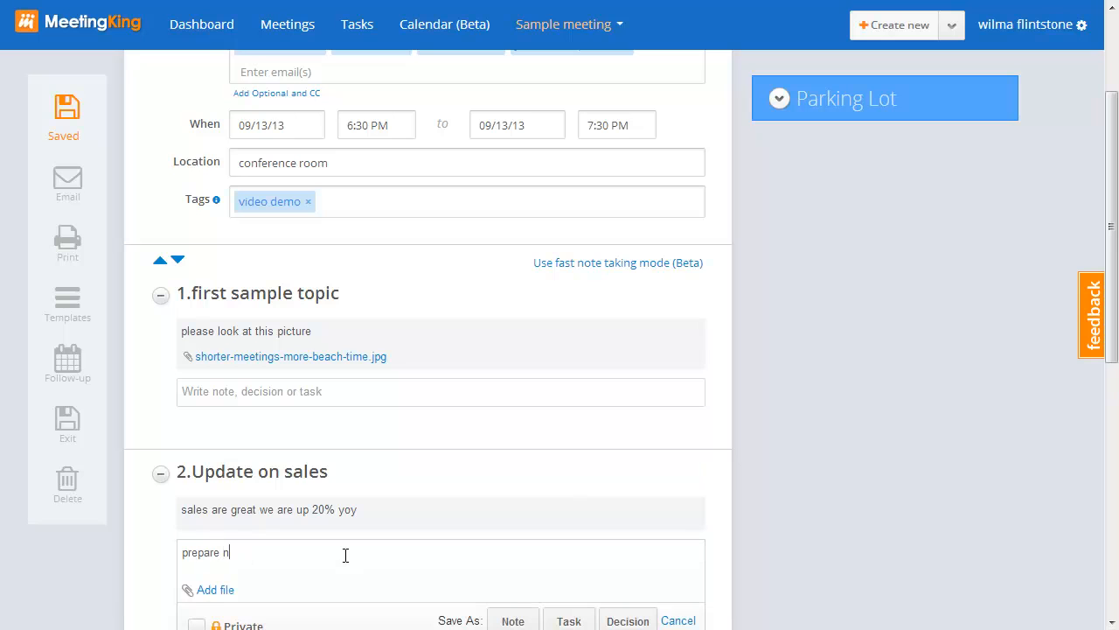
{"action": "type", "text": "ew budget 25% increase"}
{"action": "scroll", "coordinate": [619, 612], "scroll_direction": "up", "scroll_amount": 1}
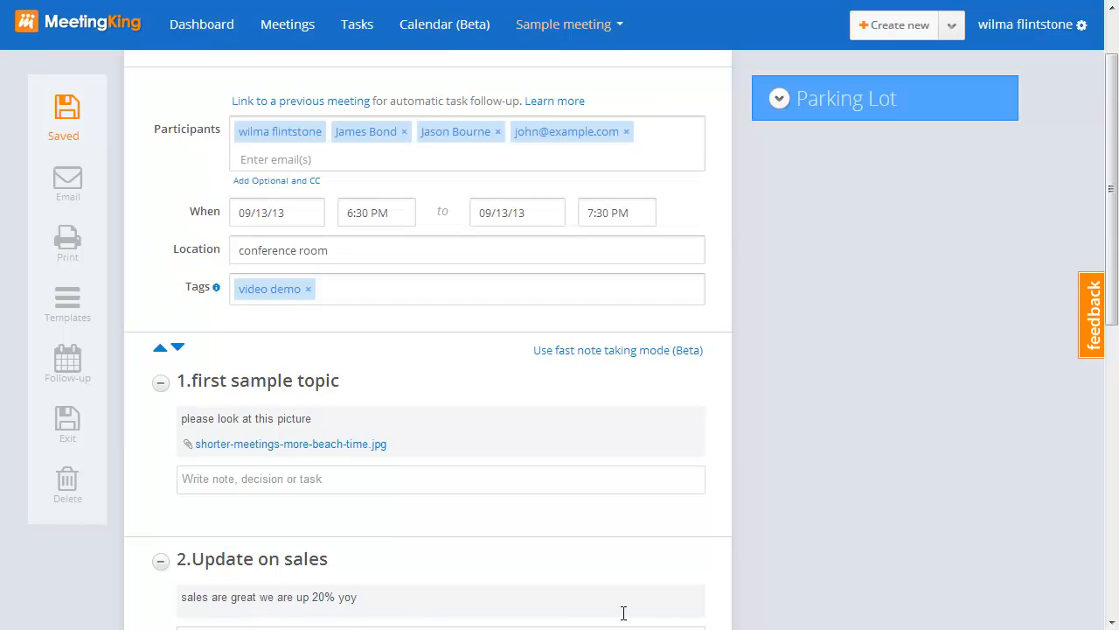
{"action": "scroll", "coordinate": [554, 543], "scroll_direction": "down", "scroll_amount": 2}
{"action": "left_click", "coordinate": [567, 533]}
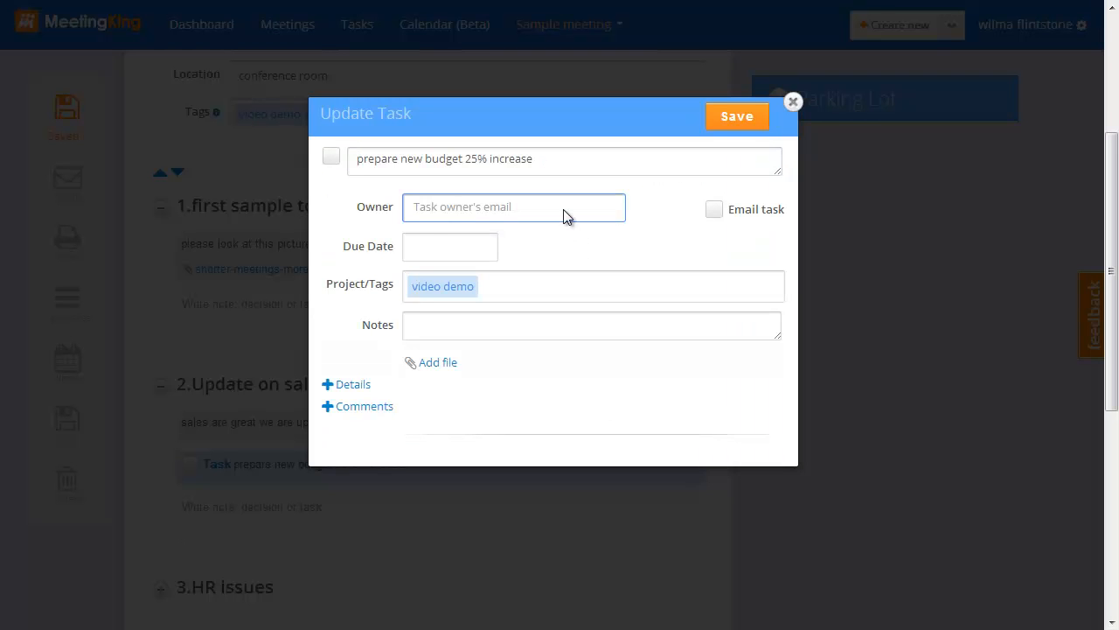
- Assign the budget task to the second listed participant, enable e-mailing the task, set the due date to 09/20/13 and save
{"action": "type", "text": "jam"}
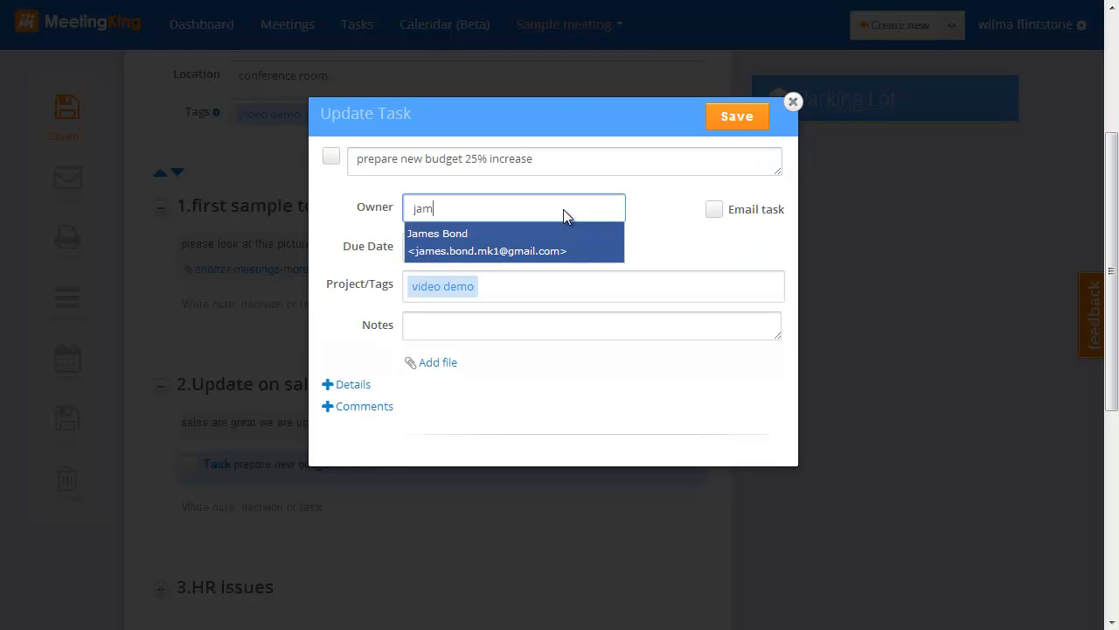
{"action": "left_click", "coordinate": [453, 237]}
{"action": "left_click", "coordinate": [715, 210]}
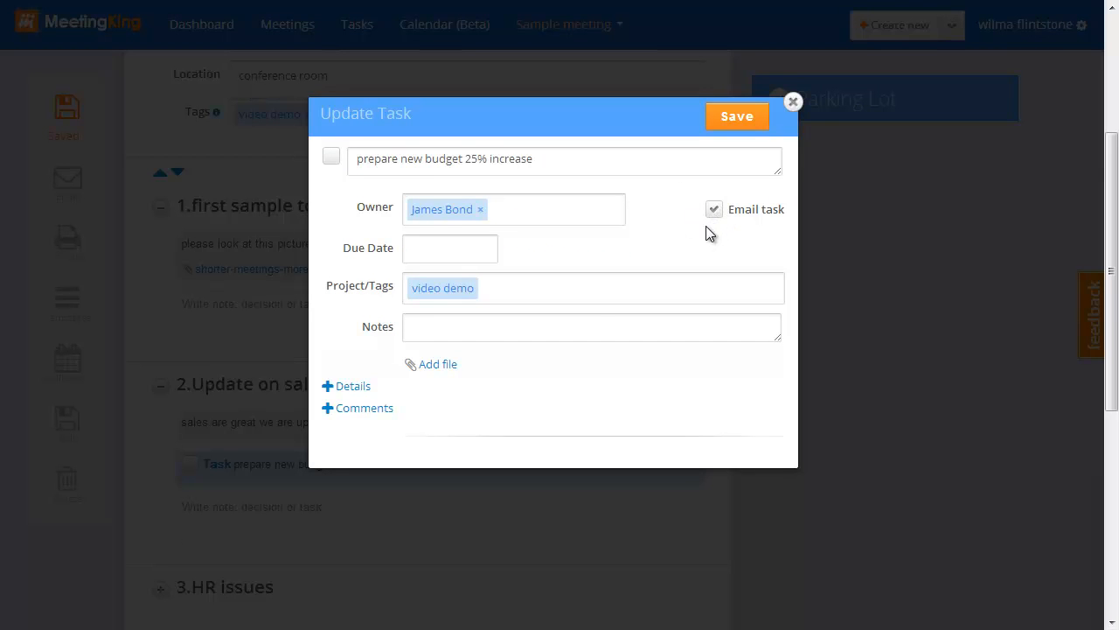
{"action": "left_click", "coordinate": [458, 255]}
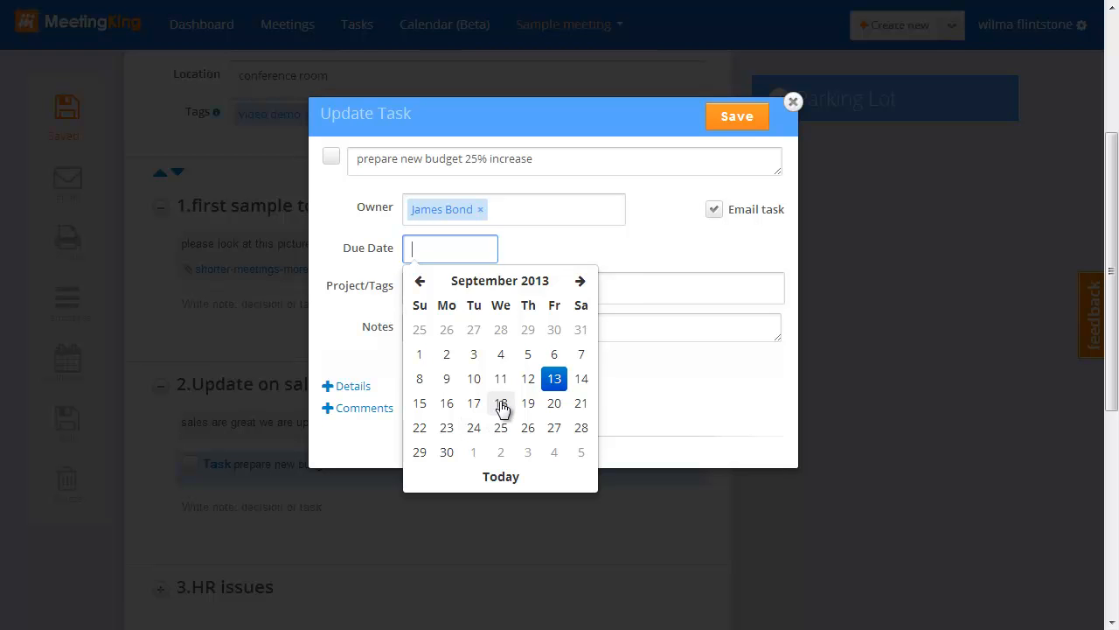
{"action": "left_click", "coordinate": [552, 404]}
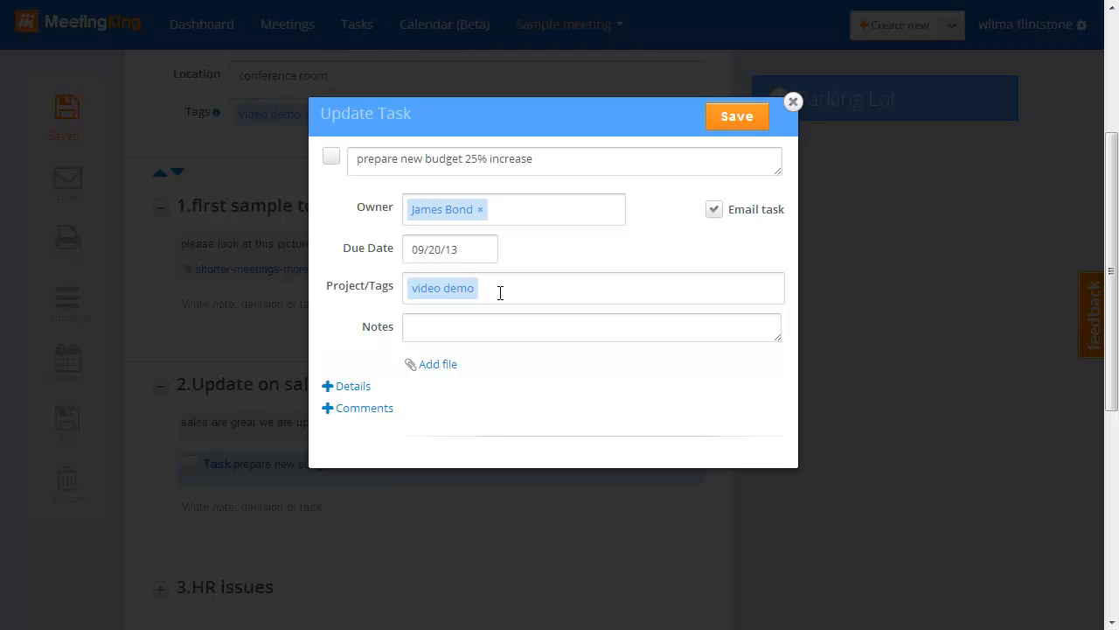
{"action": "left_click", "coordinate": [749, 117]}
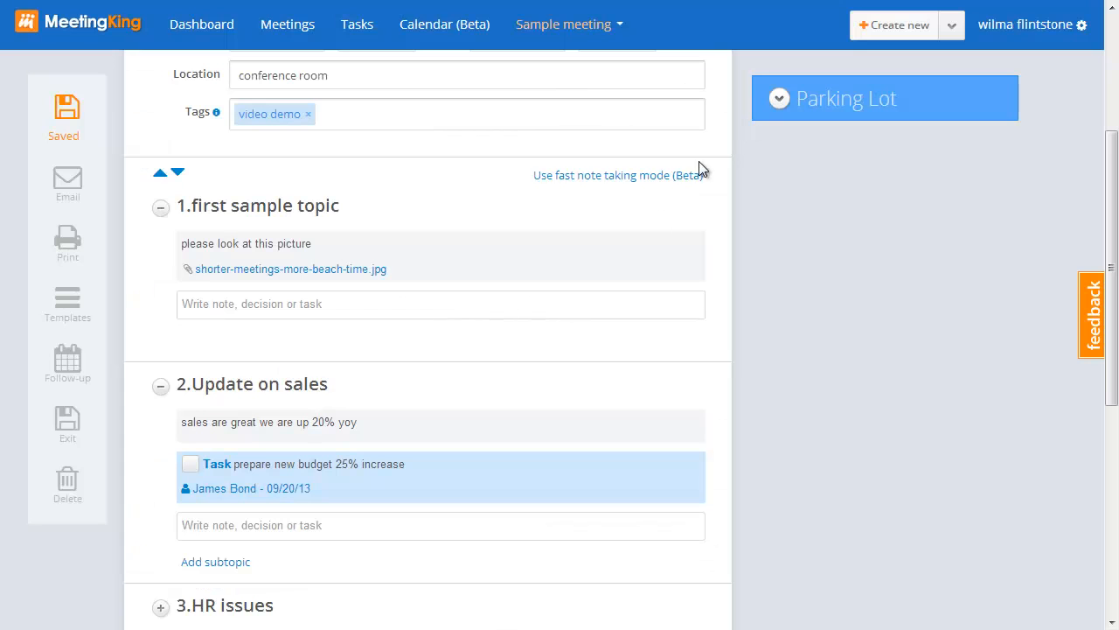
- Examine the past and upcoming meetings in the workspace's meetings overview
{"action": "mouse_move", "coordinate": [570, 362]}
{"action": "left_click", "coordinate": [289, 32]}
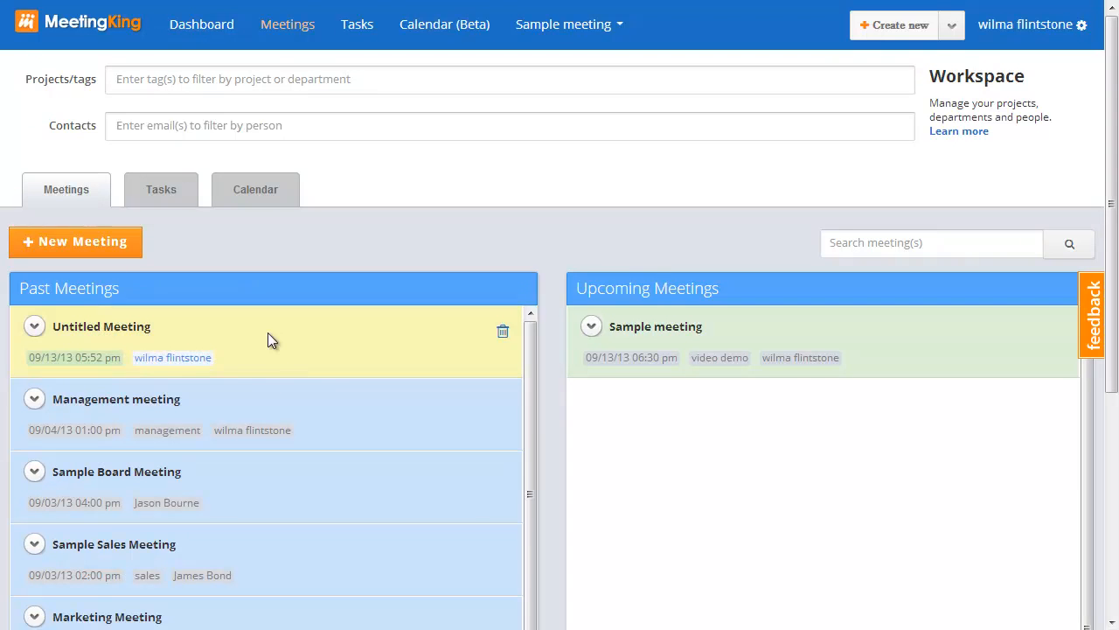
{"action": "scroll", "coordinate": [350, 417], "scroll_direction": "down", "scroll_amount": 10}
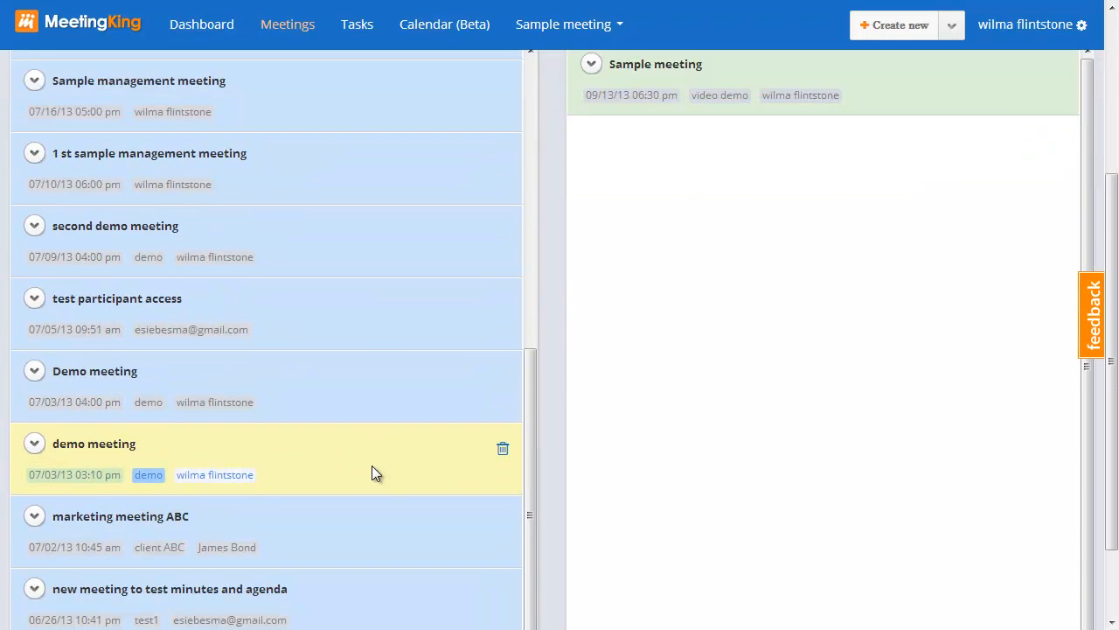
{"action": "scroll", "coordinate": [363, 464], "scroll_direction": "down", "scroll_amount": 10}
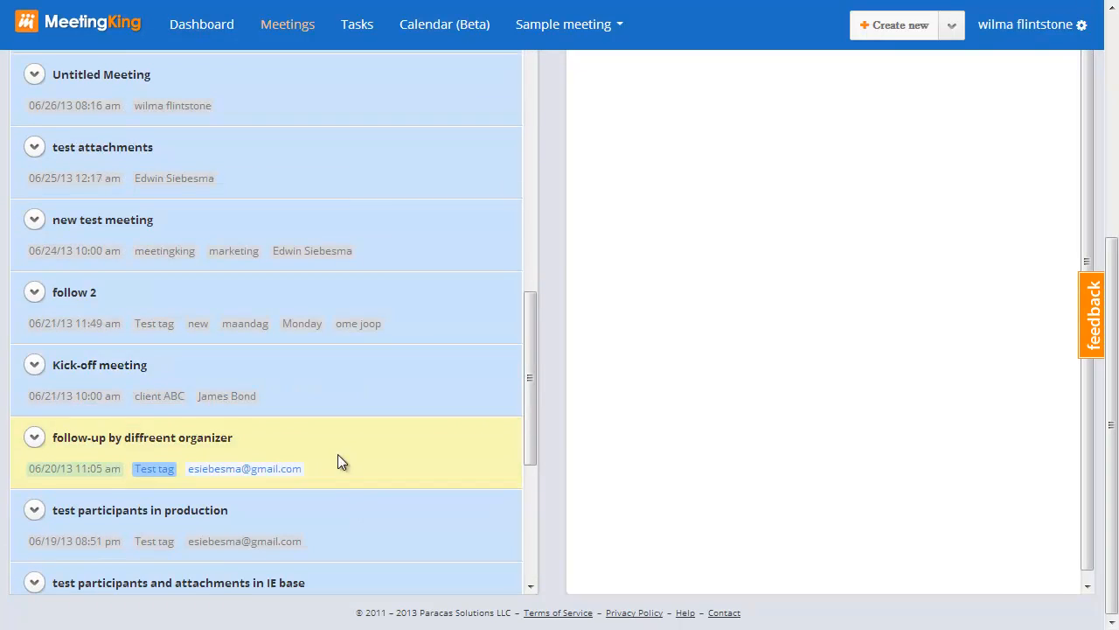
{"action": "scroll", "coordinate": [341, 456], "scroll_direction": "down", "scroll_amount": 3}
{"action": "scroll", "coordinate": [330, 466], "scroll_direction": "up", "scroll_amount": 15}
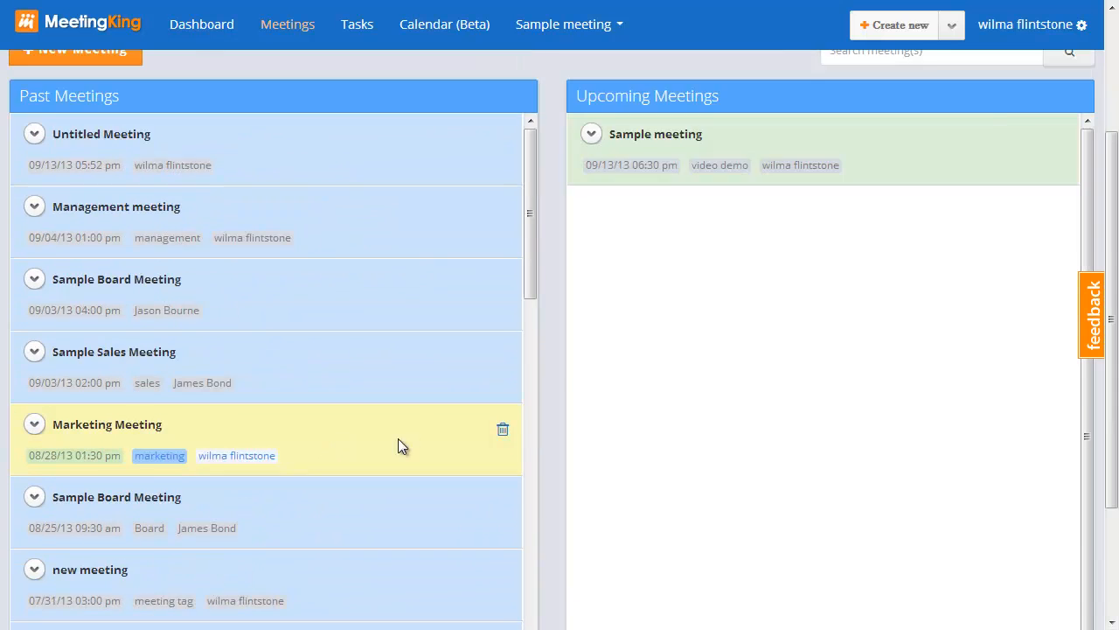
{"action": "scroll", "coordinate": [329, 441], "scroll_direction": "up", "scroll_amount": 3}
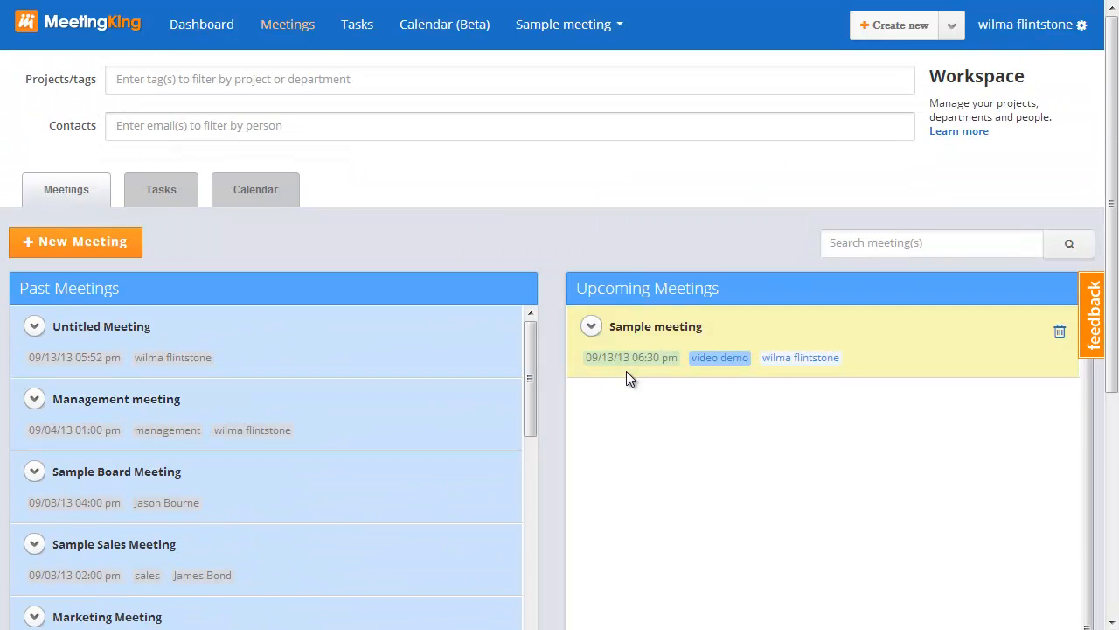
- In the workspace's task overview, set the due date of "Analyze why web traffic from Japan is down 50%" to 09/19/13 and save
{"action": "left_click", "coordinate": [171, 194]}
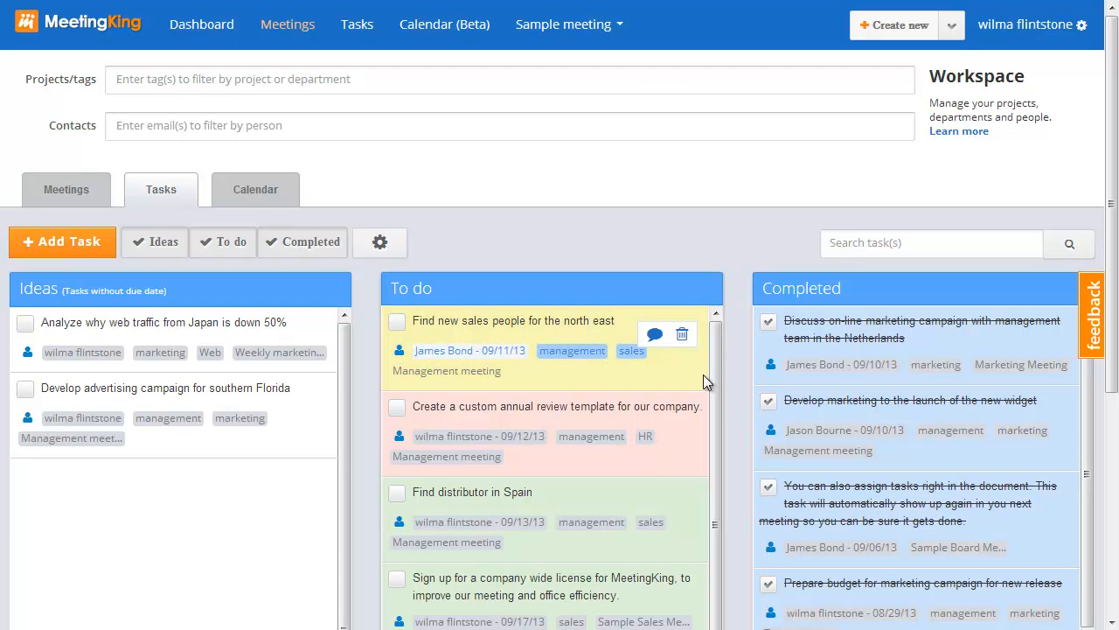
{"action": "scroll", "coordinate": [734, 453], "scroll_direction": "down", "scroll_amount": 1}
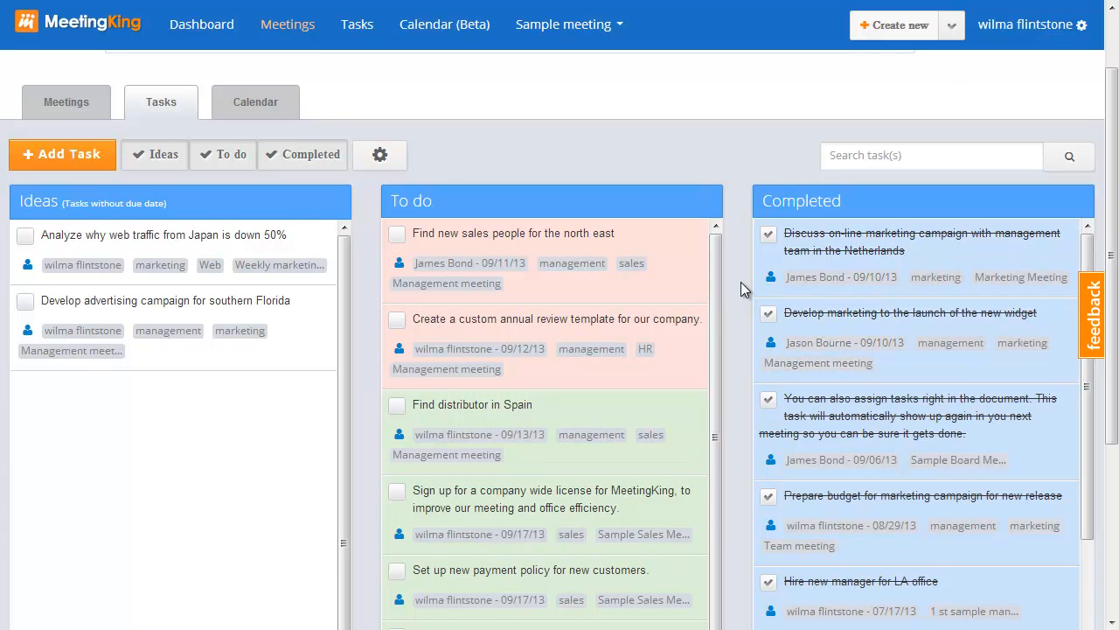
{"action": "scroll", "coordinate": [740, 281], "scroll_direction": "up", "scroll_amount": 1}
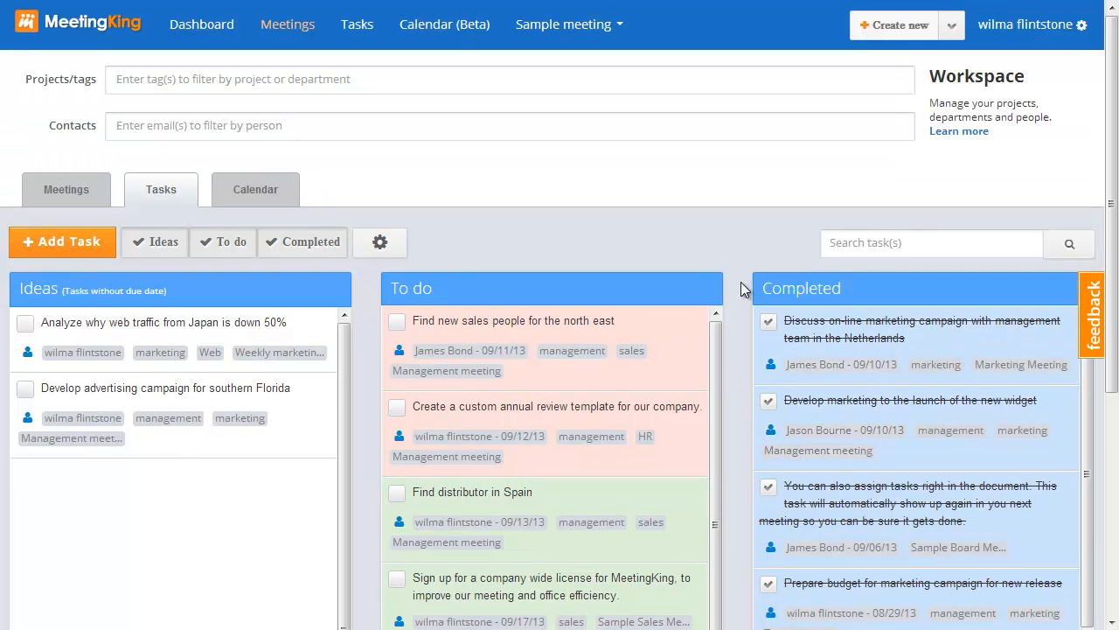
{"action": "left_click", "coordinate": [134, 327]}
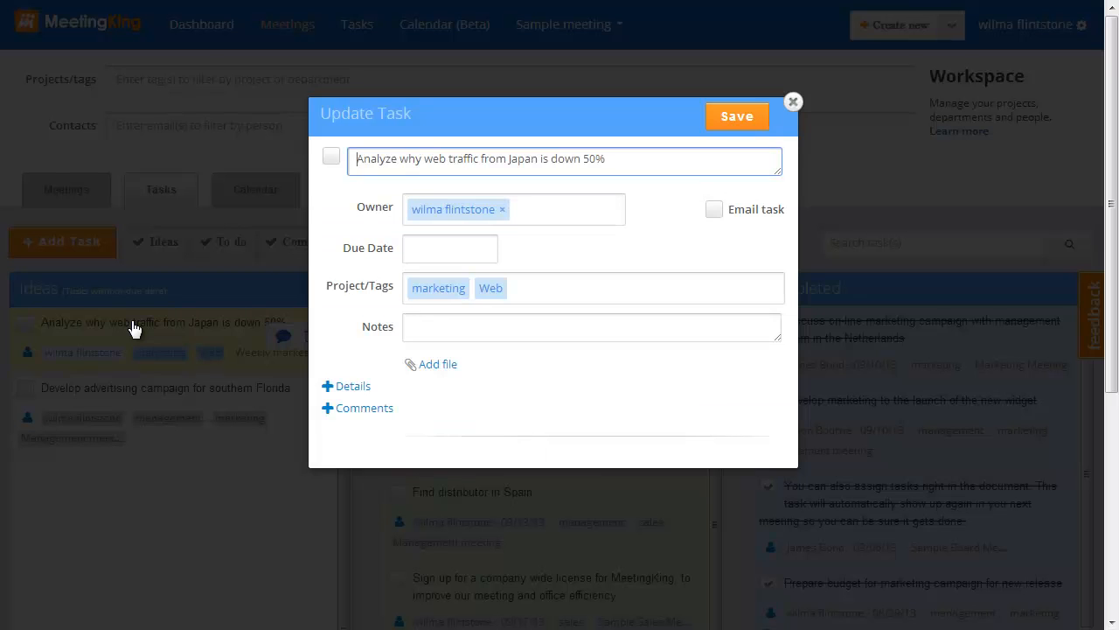
{"action": "left_click", "coordinate": [450, 249]}
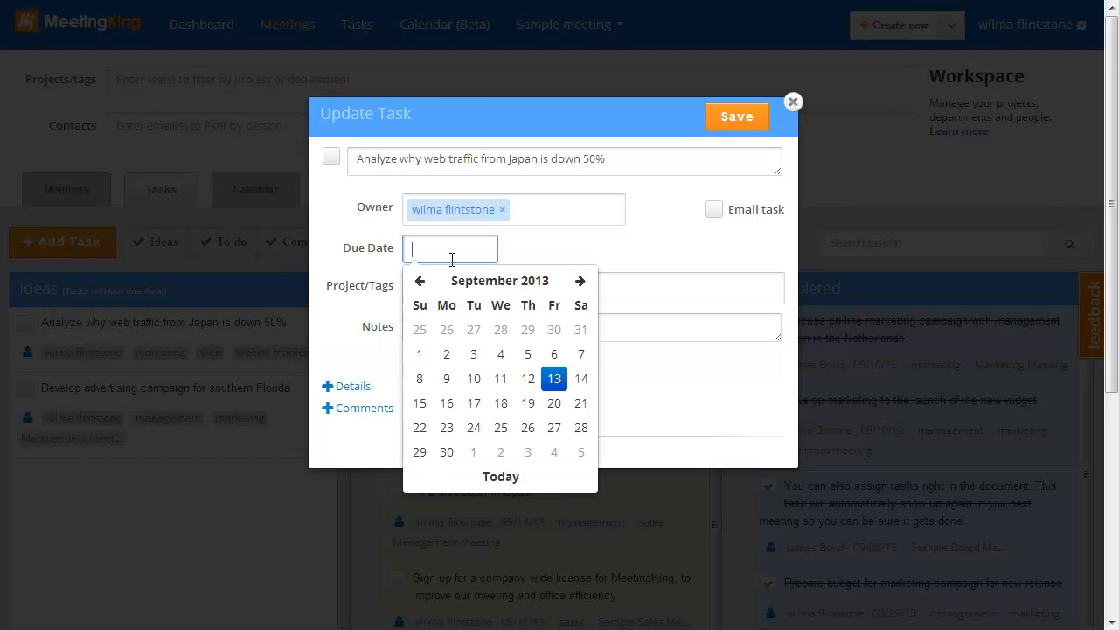
{"action": "left_click", "coordinate": [524, 407]}
{"action": "left_click", "coordinate": [738, 124]}
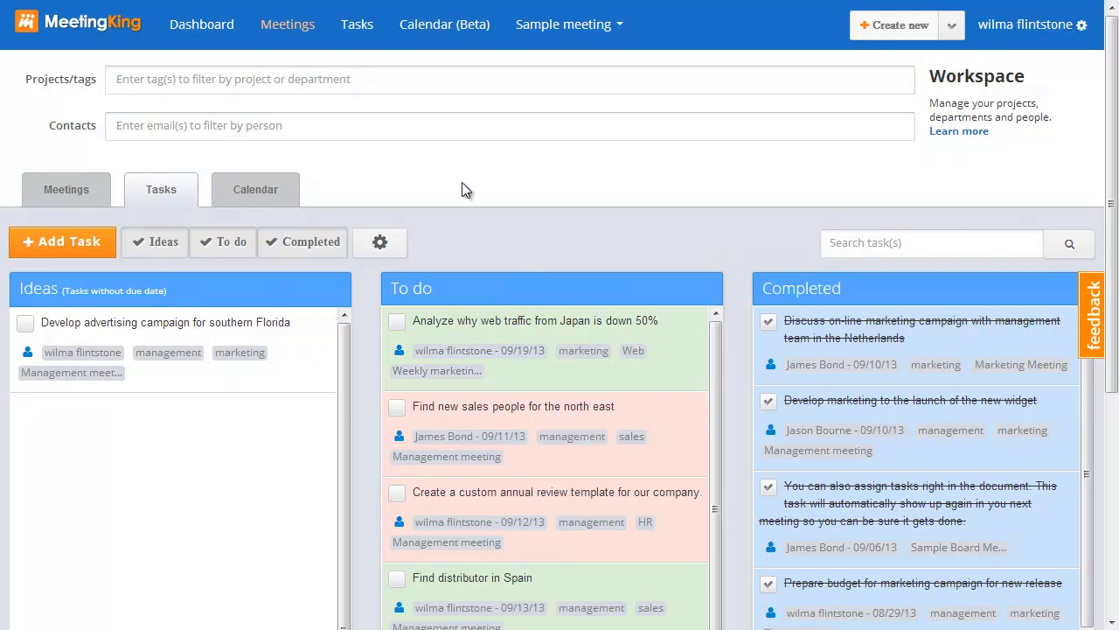
- In the workspace calendar, schedule the idea "Develop advertising campaign for southern Florida" on September 25, 2013
{"action": "left_click", "coordinate": [277, 200]}
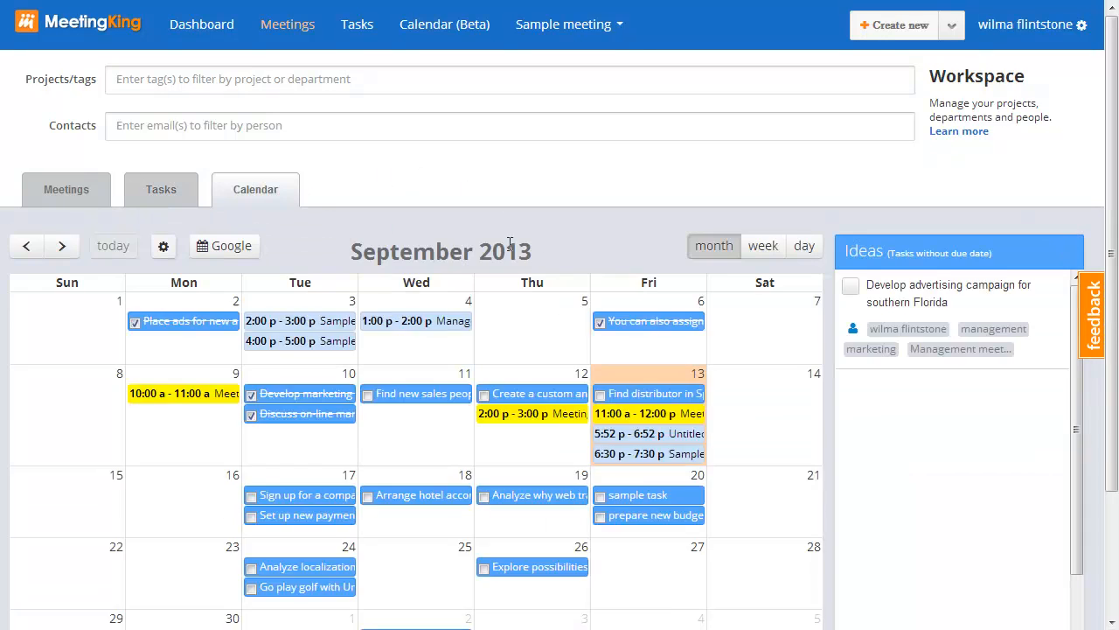
{"action": "scroll", "coordinate": [584, 241], "scroll_direction": "down", "scroll_amount": 1}
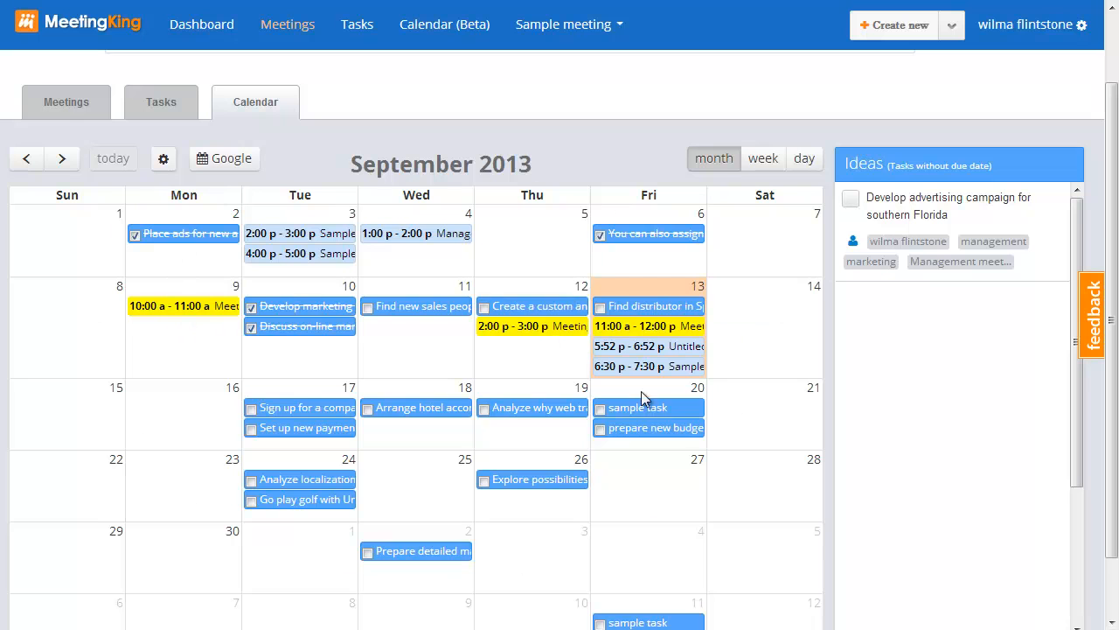
{"action": "mouse_move", "coordinate": [940, 203]}
{"action": "mouse_move", "coordinate": [837, 212]}
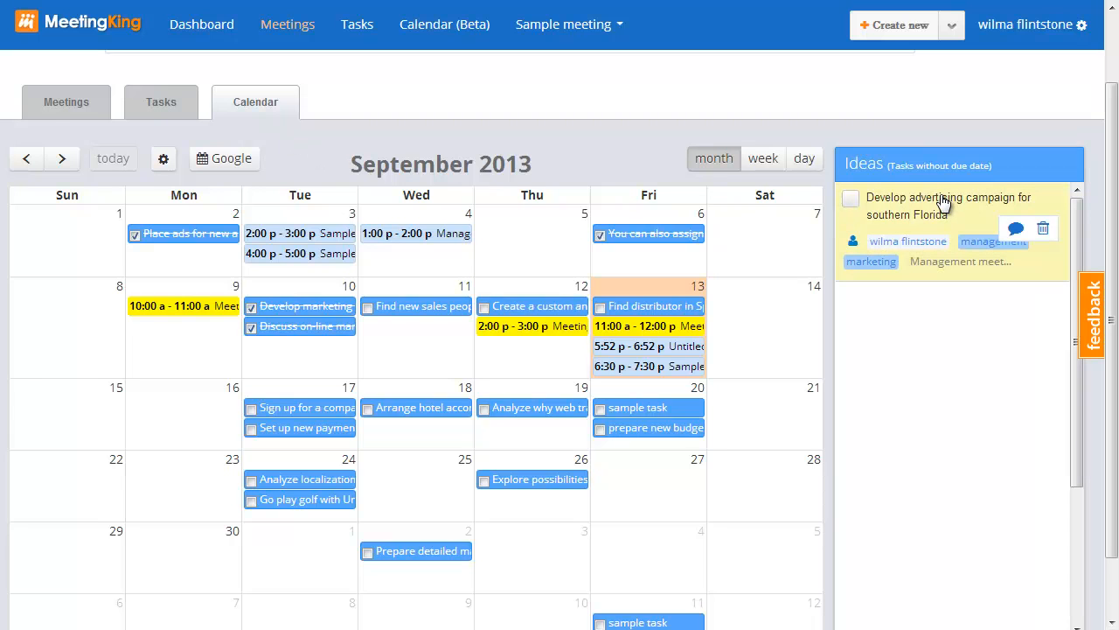
{"action": "left_click_drag", "start_coordinate": [942, 203], "coordinate": [436, 482]}
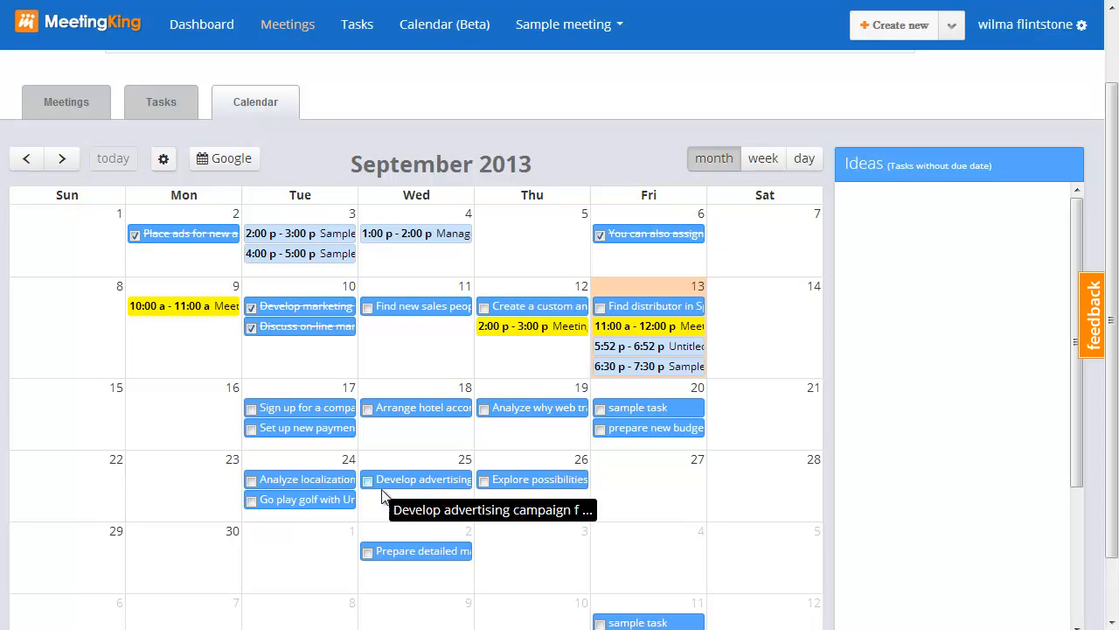
- Filter the workspace's task overview by the management tag, and clear that filter after viewing the tasks
{"action": "scroll", "coordinate": [433, 440], "scroll_direction": "up", "scroll_amount": 1}
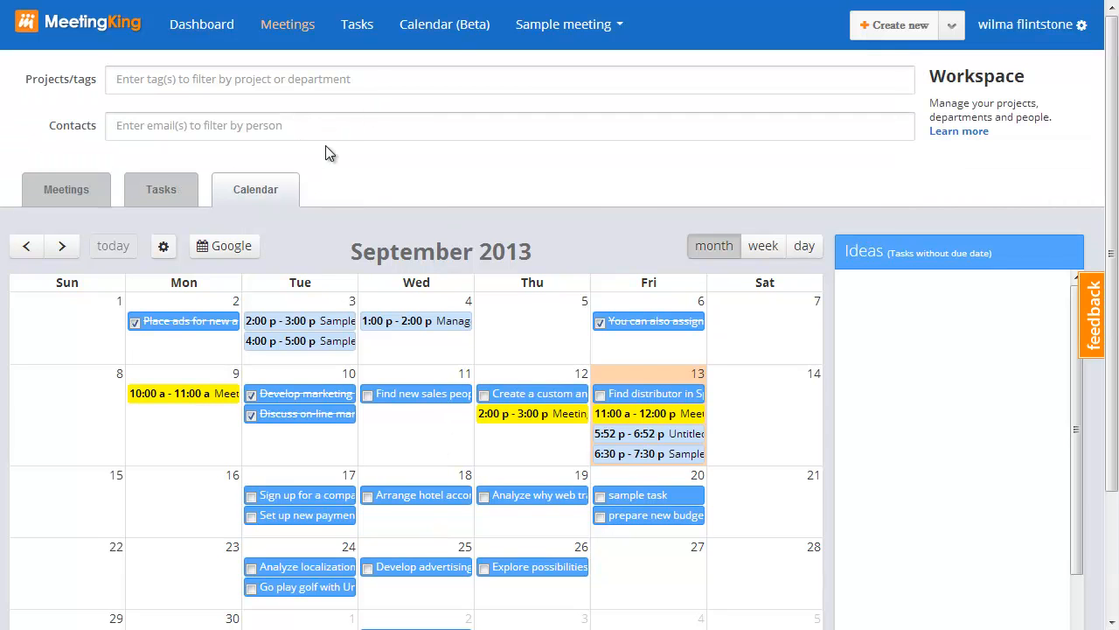
{"action": "left_click", "coordinate": [166, 188]}
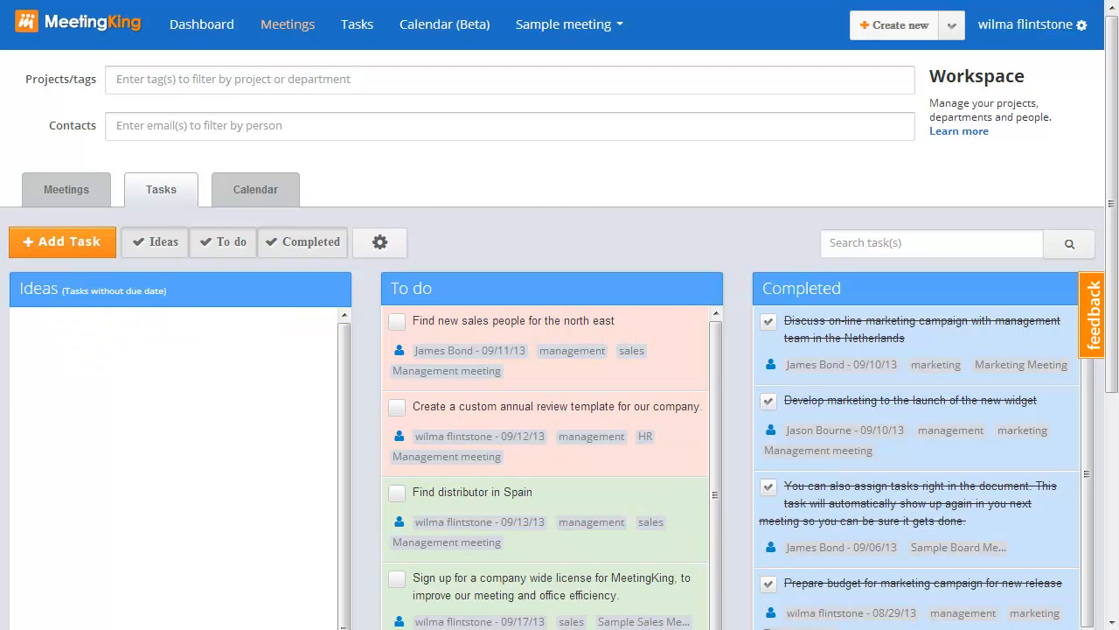
{"action": "left_click", "coordinate": [245, 80]}
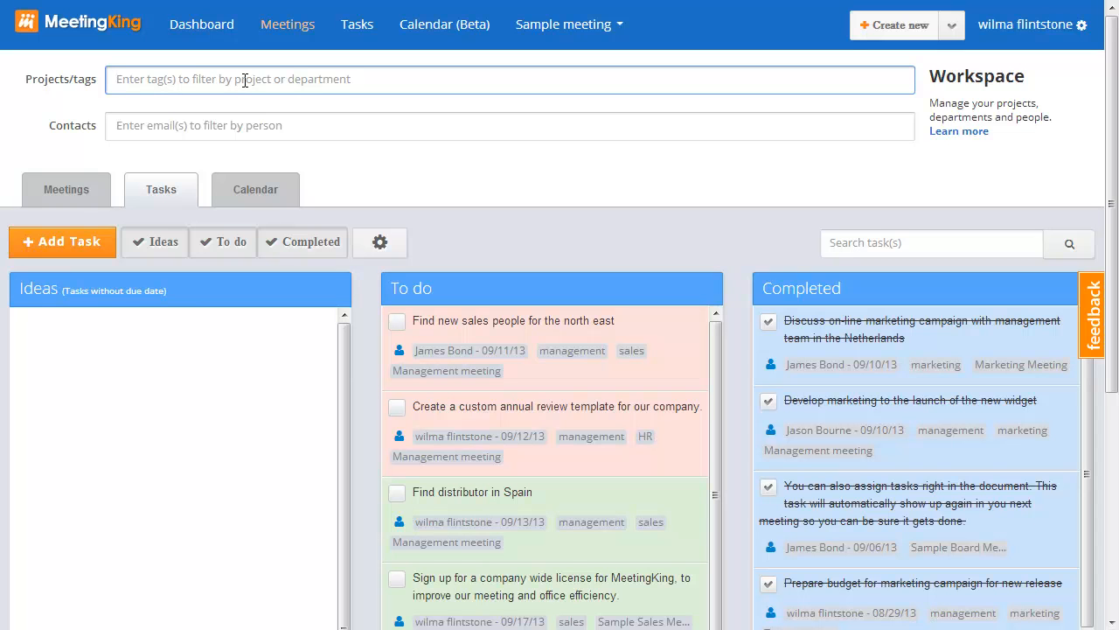
{"action": "type", "text": "man"}
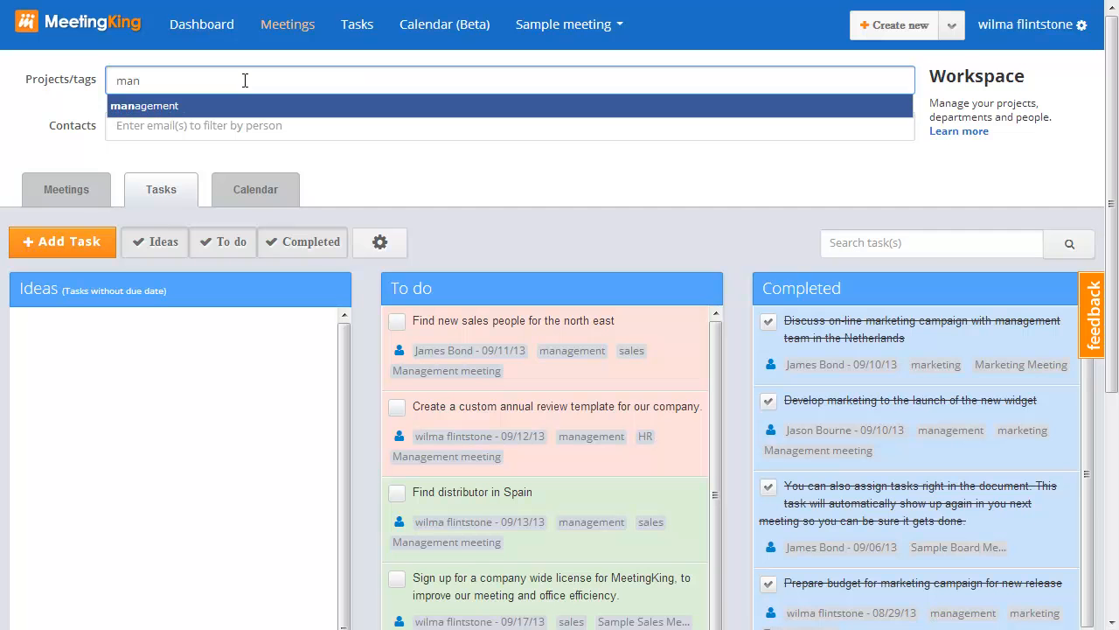
{"action": "key", "text": "Return"}
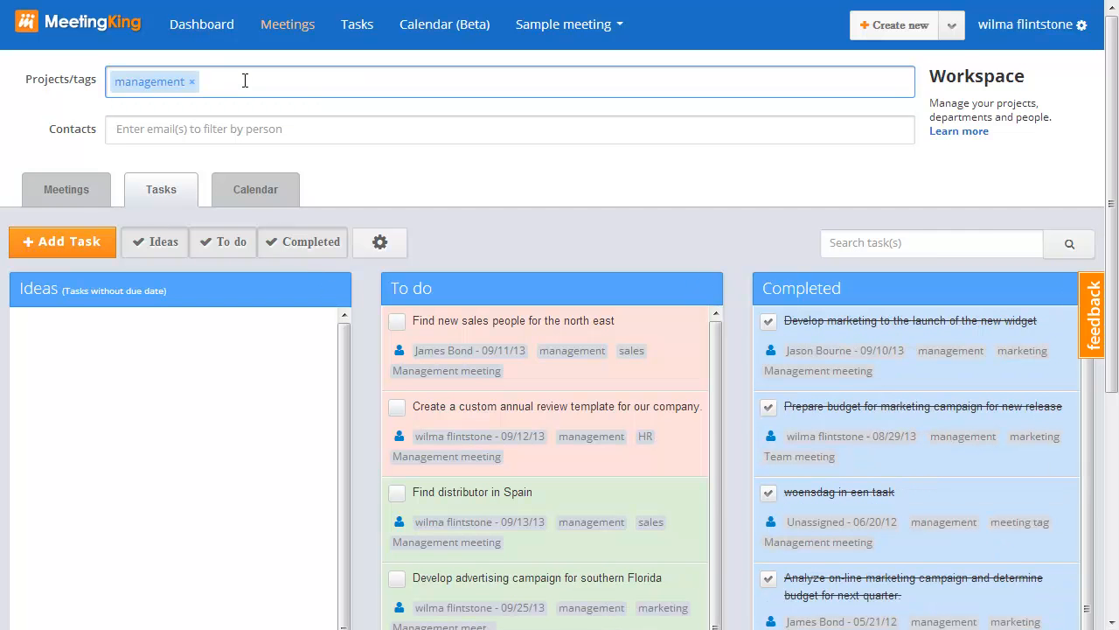
{"action": "left_click", "coordinate": [192, 83]}
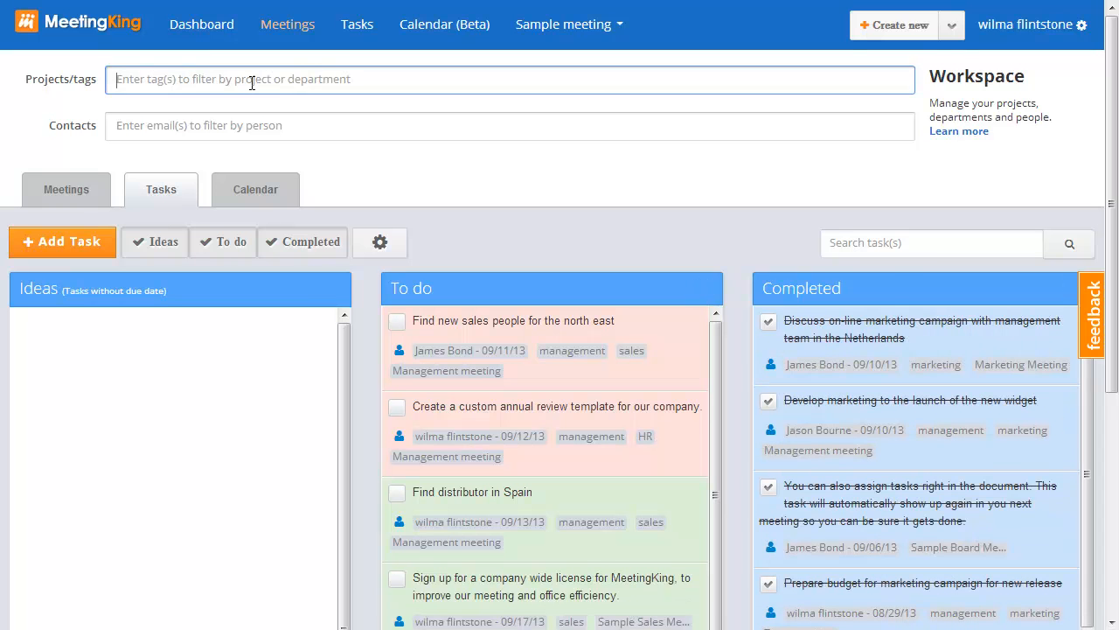
- Filter the task overview by the sales tag and by the HR tag in turn, clearing each filter after viewing it
{"action": "type", "text": "sale"}
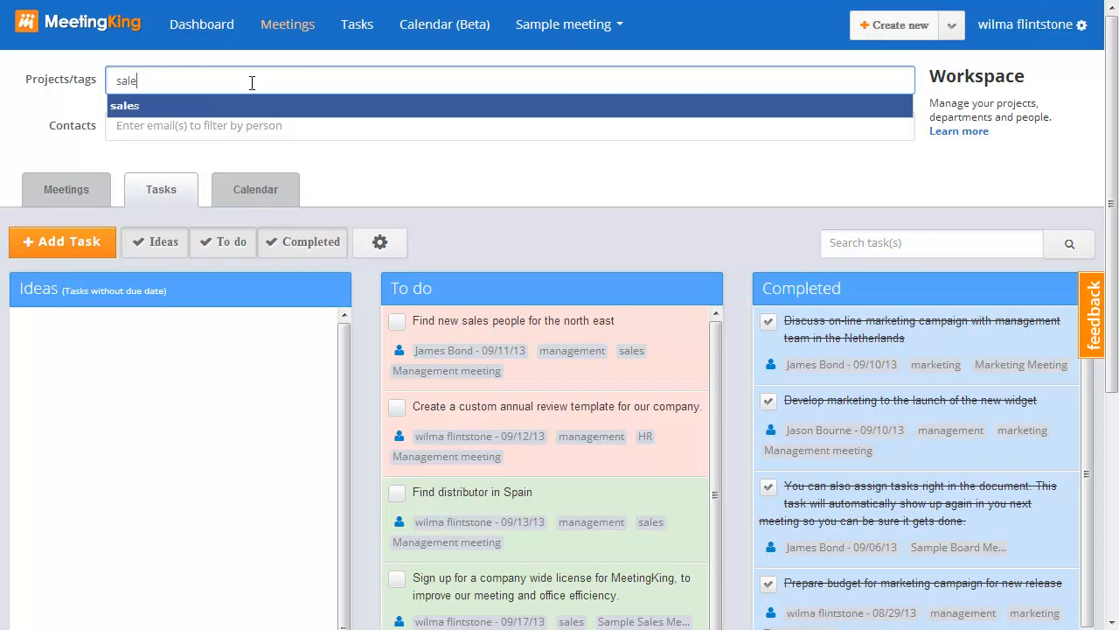
{"action": "key", "text": "Return"}
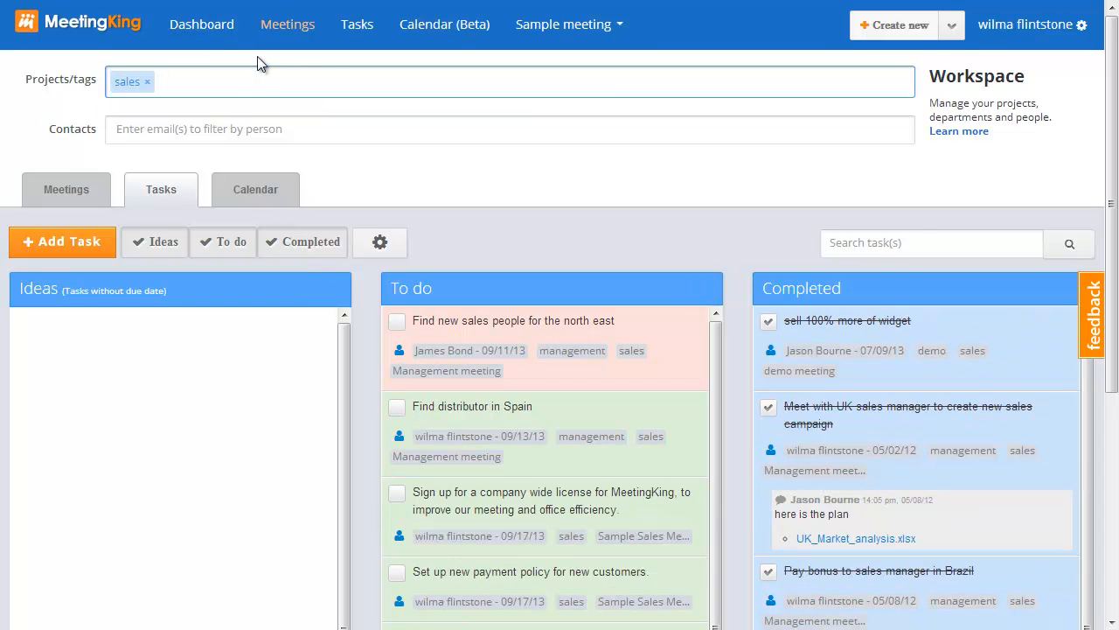
{"action": "left_click", "coordinate": [148, 82]}
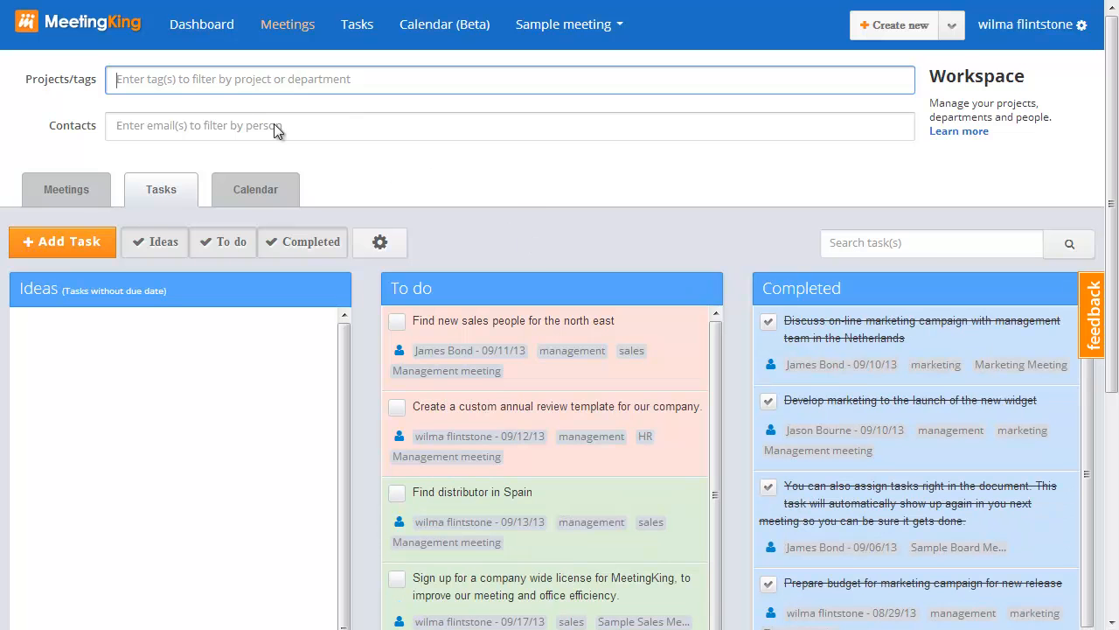
{"action": "left_click", "coordinate": [642, 439]}
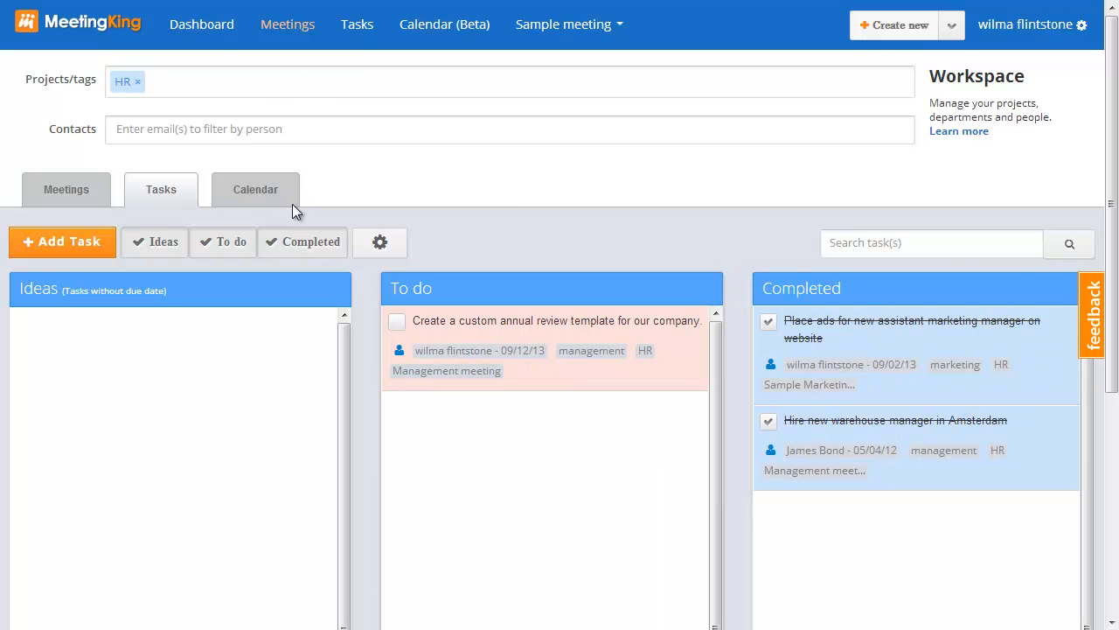
{"action": "left_click", "coordinate": [138, 82]}
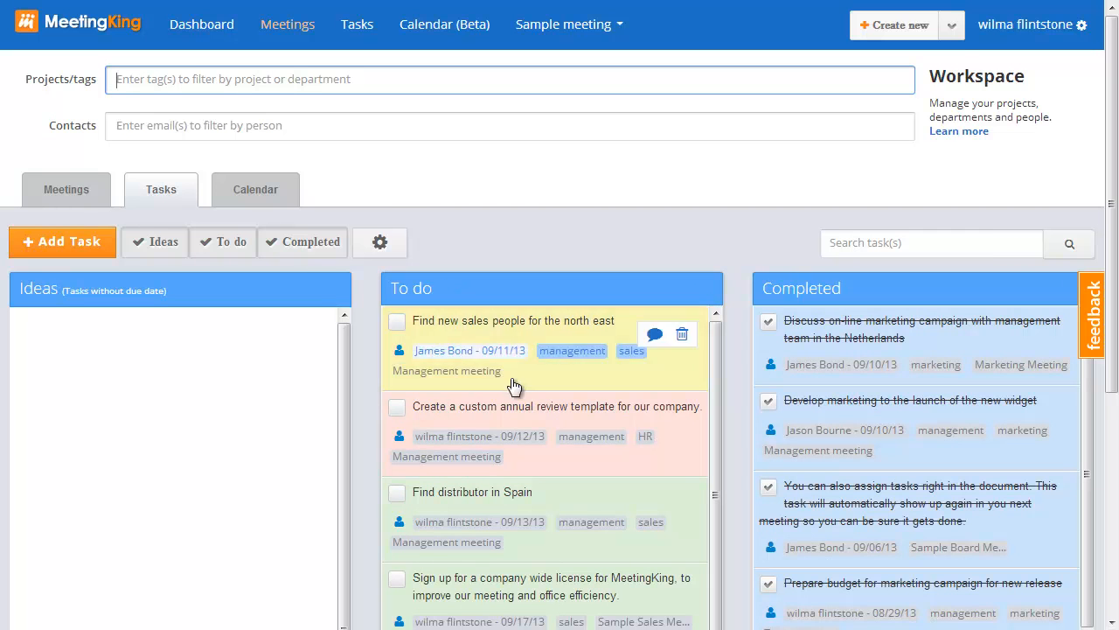
- Filter the workspace by both the management and marketing tags, and view the matching tasks, calendar and meetings
{"action": "left_click", "coordinate": [589, 522]}
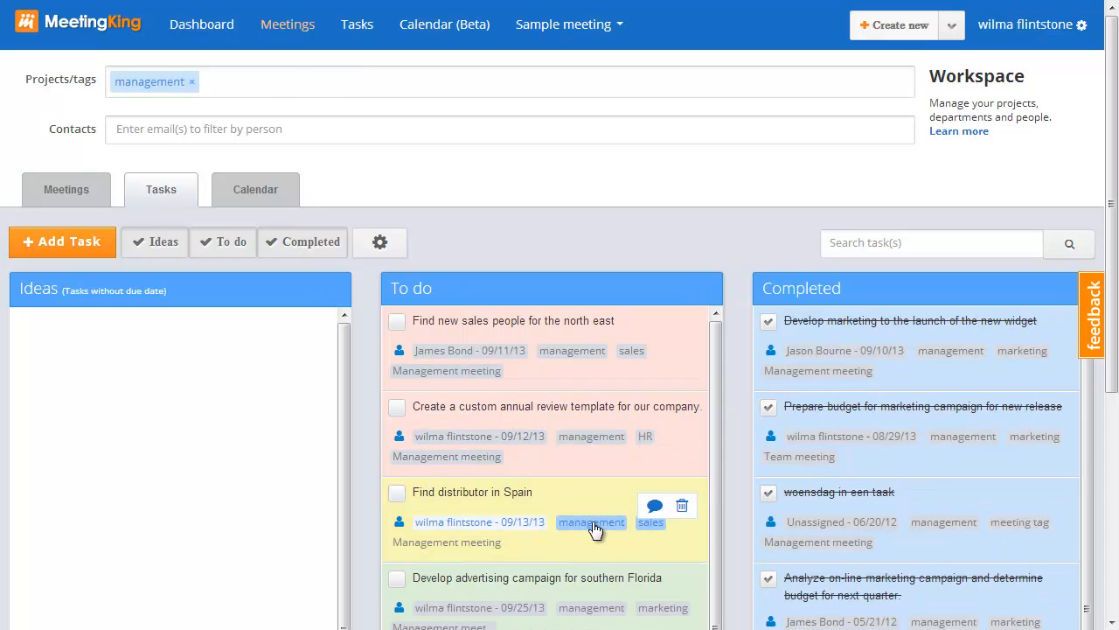
{"action": "left_click", "coordinate": [661, 611]}
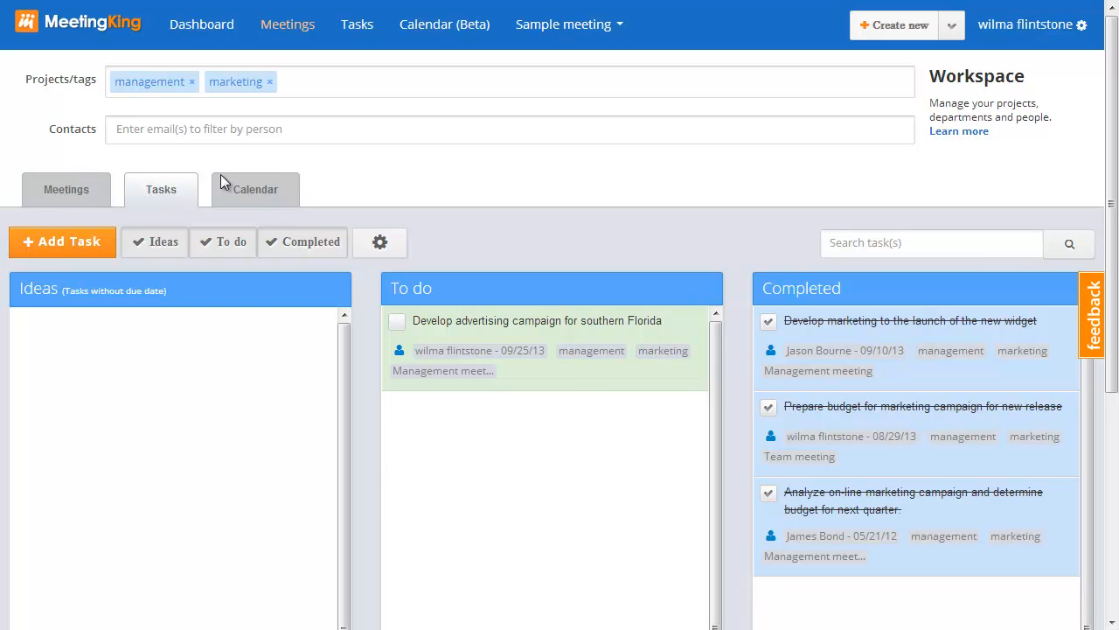
{"action": "left_click", "coordinate": [255, 190]}
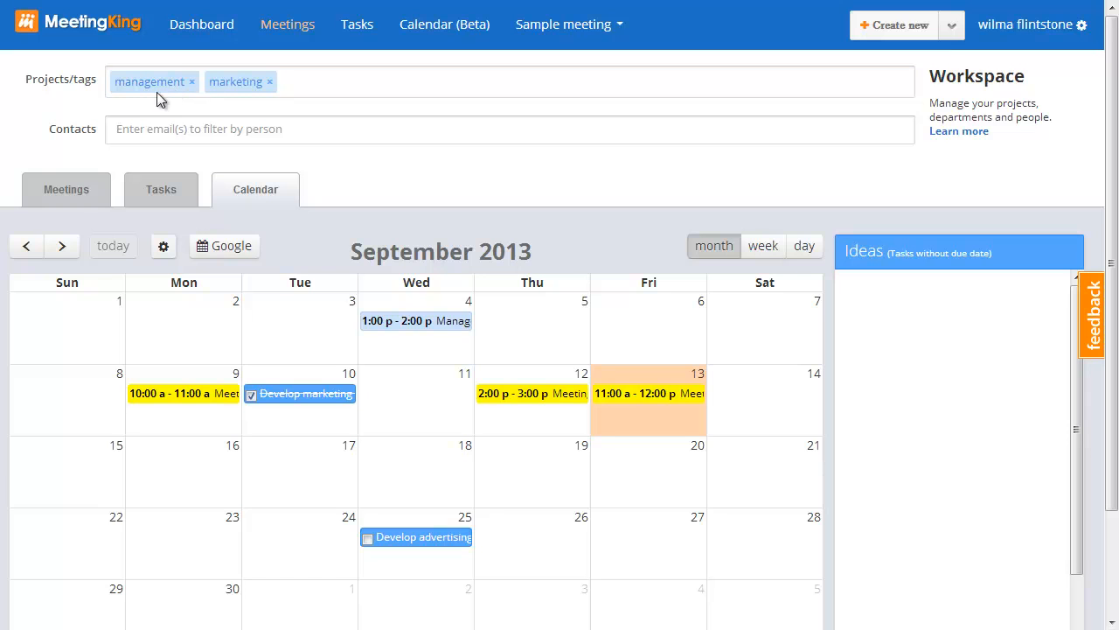
{"action": "left_click", "coordinate": [67, 189]}
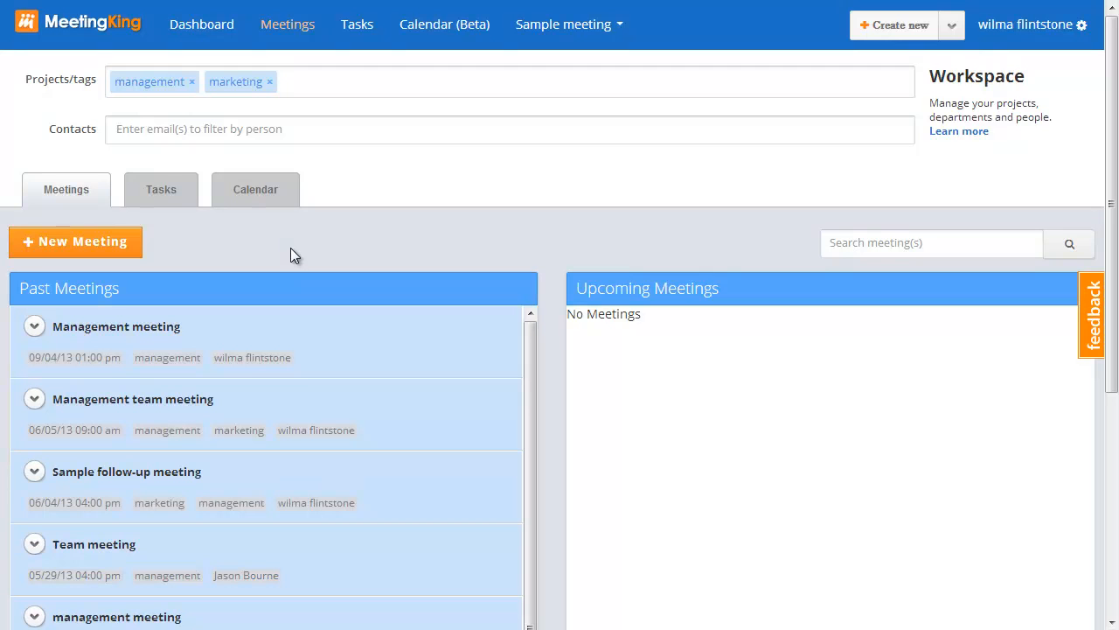
- Return to the filtered task overview, open a new task form to view its preset tags, and close it without saving
{"action": "left_click", "coordinate": [163, 190]}
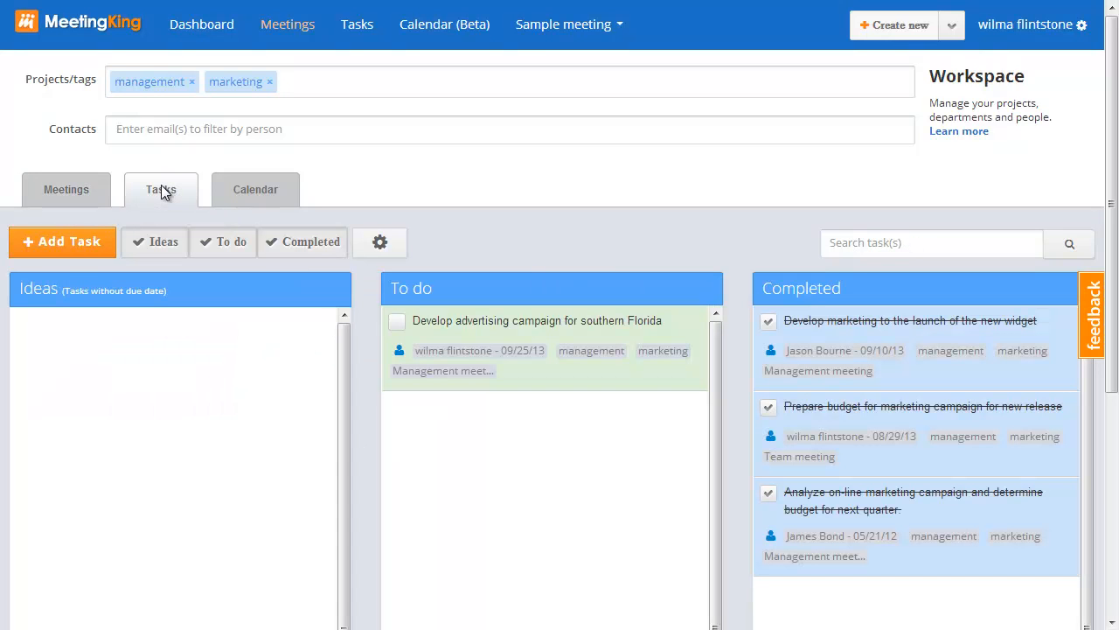
{"action": "left_click", "coordinate": [49, 248]}
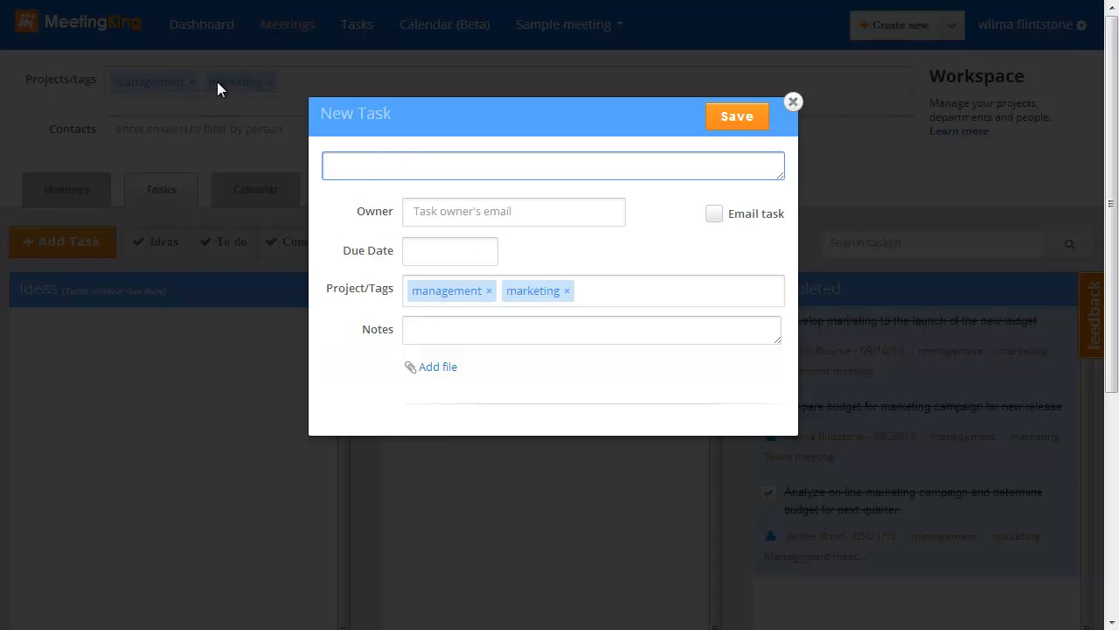
{"action": "left_click", "coordinate": [793, 102]}
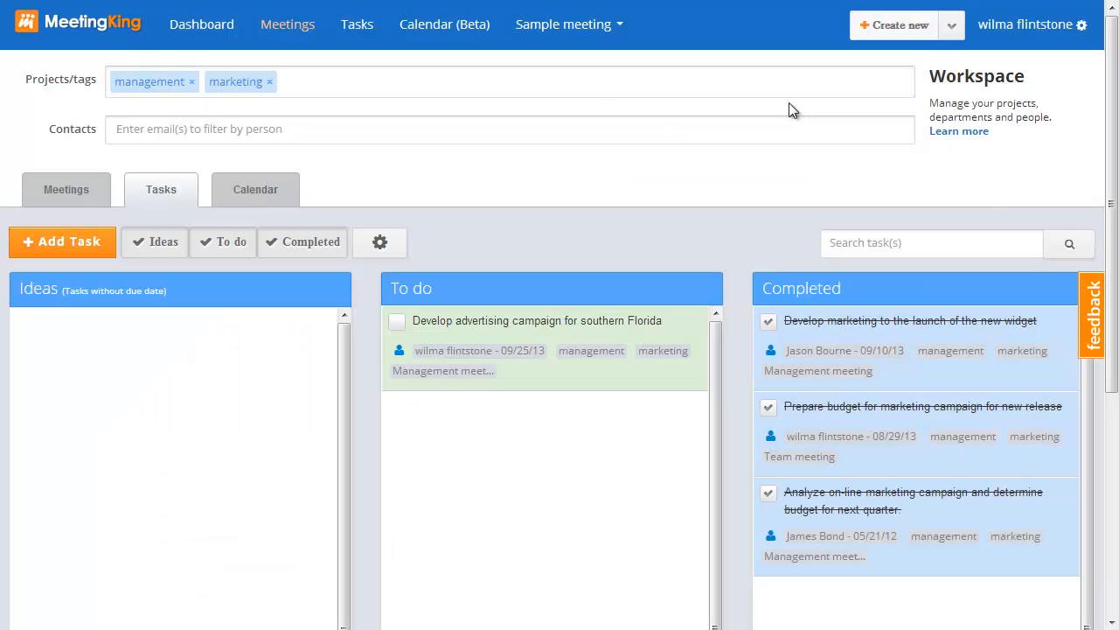
- Filter the tasks by the contact who owns "Analyze on-line marketing campaign and determine budget for next quarter", and remove the marketing and management tags
{"action": "left_click", "coordinate": [177, 128]}
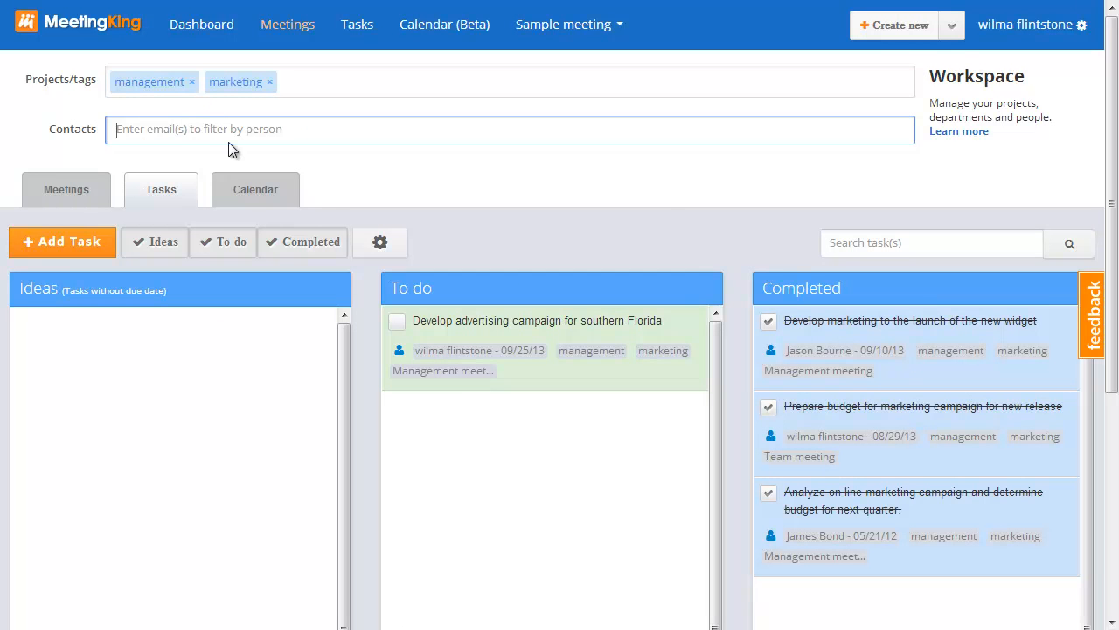
{"action": "type", "text": "jam"}
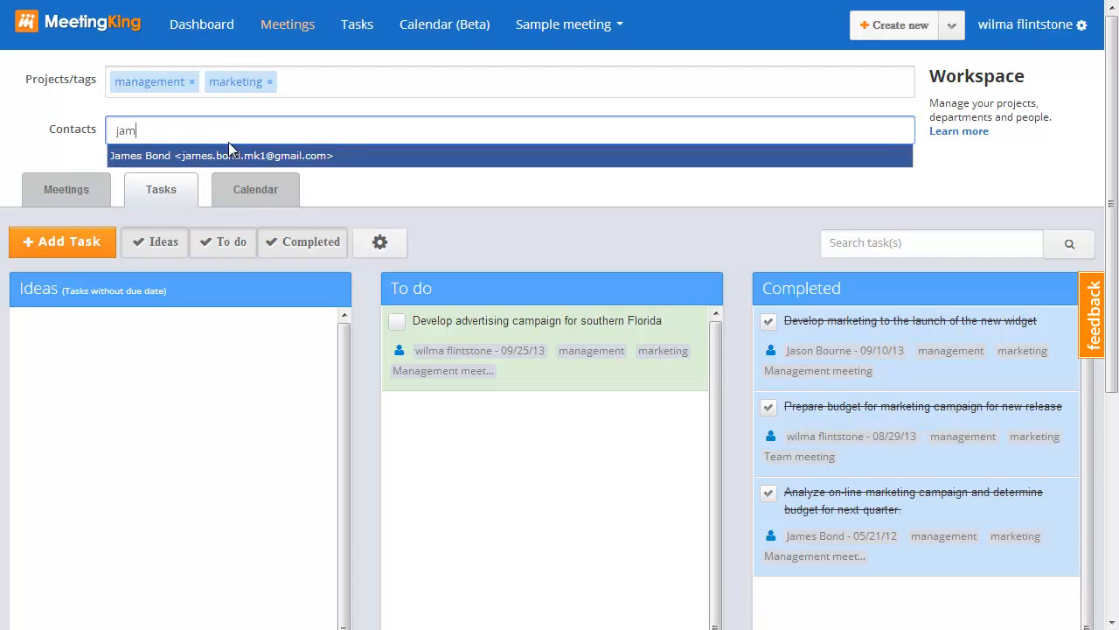
{"action": "key", "text": "Return"}
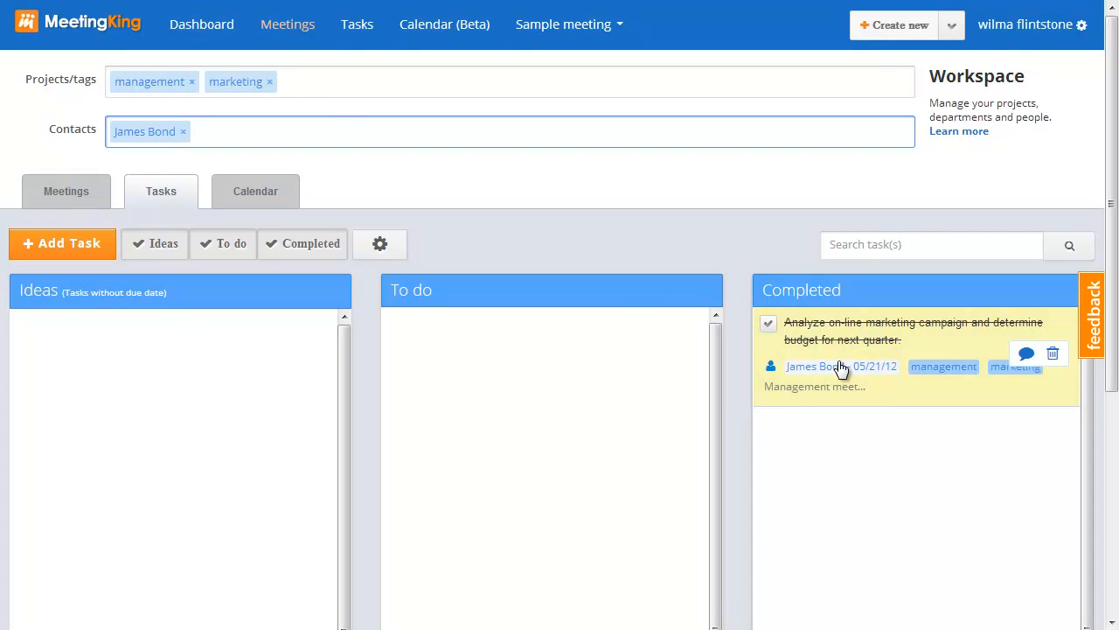
{"action": "left_click", "coordinate": [270, 82]}
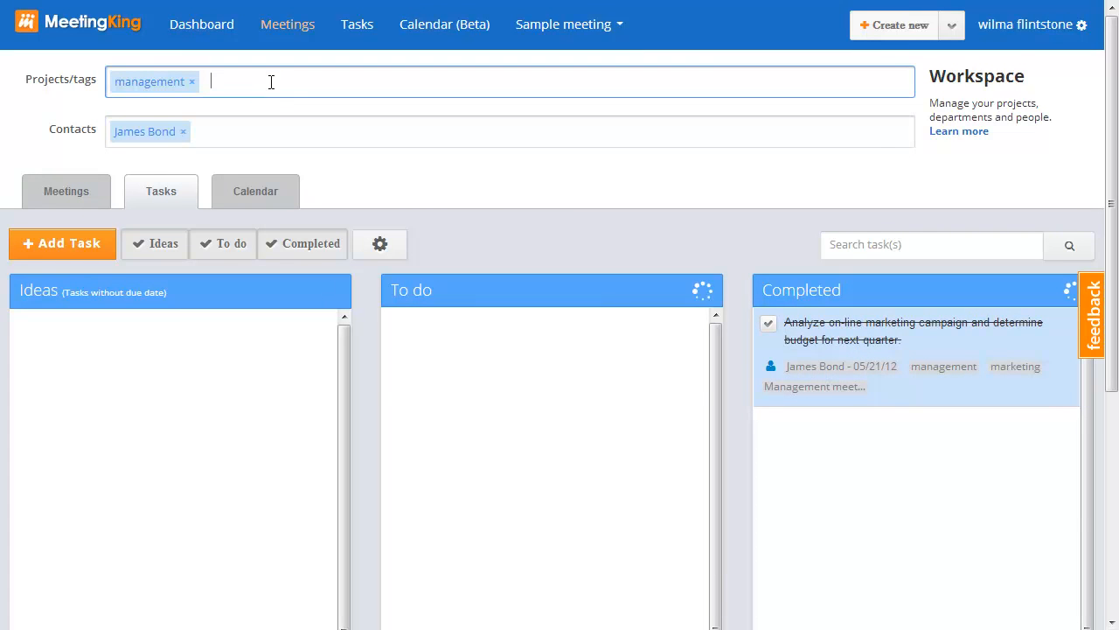
{"action": "left_click", "coordinate": [192, 82]}
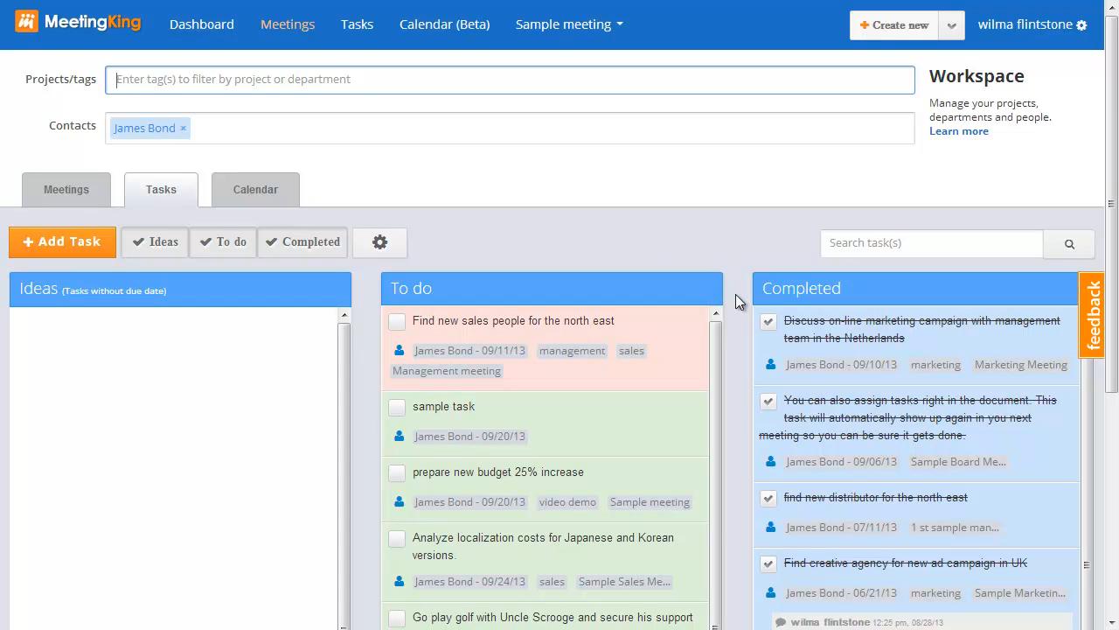
- View the meetings and the calendar filtered by the chosen contact, and clear the contact filter
{"action": "left_click", "coordinate": [73, 188]}
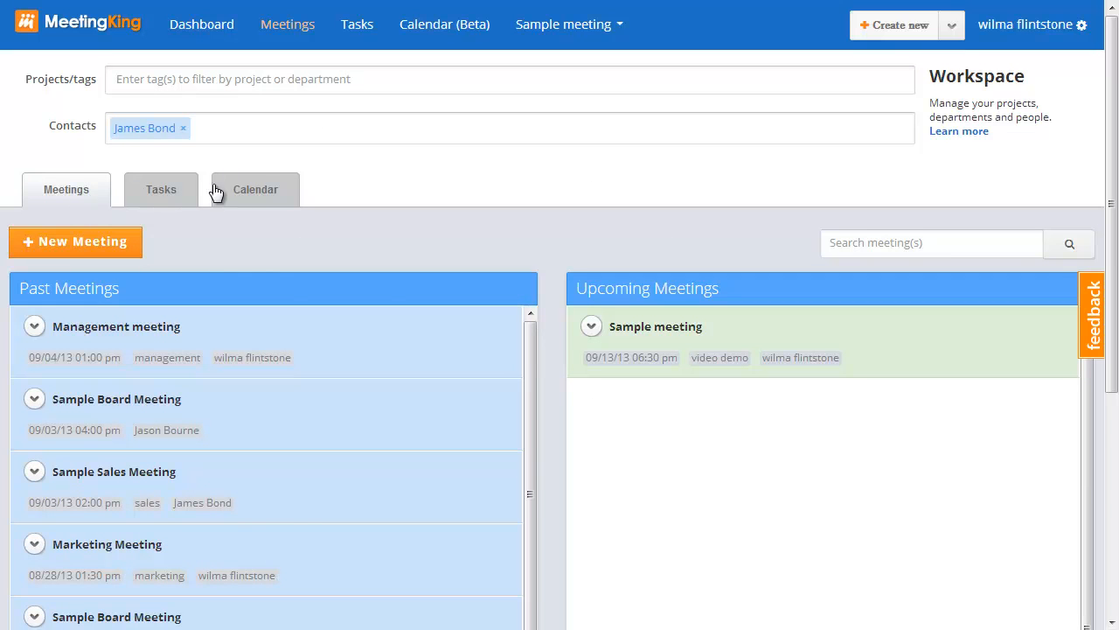
{"action": "left_click", "coordinate": [266, 189]}
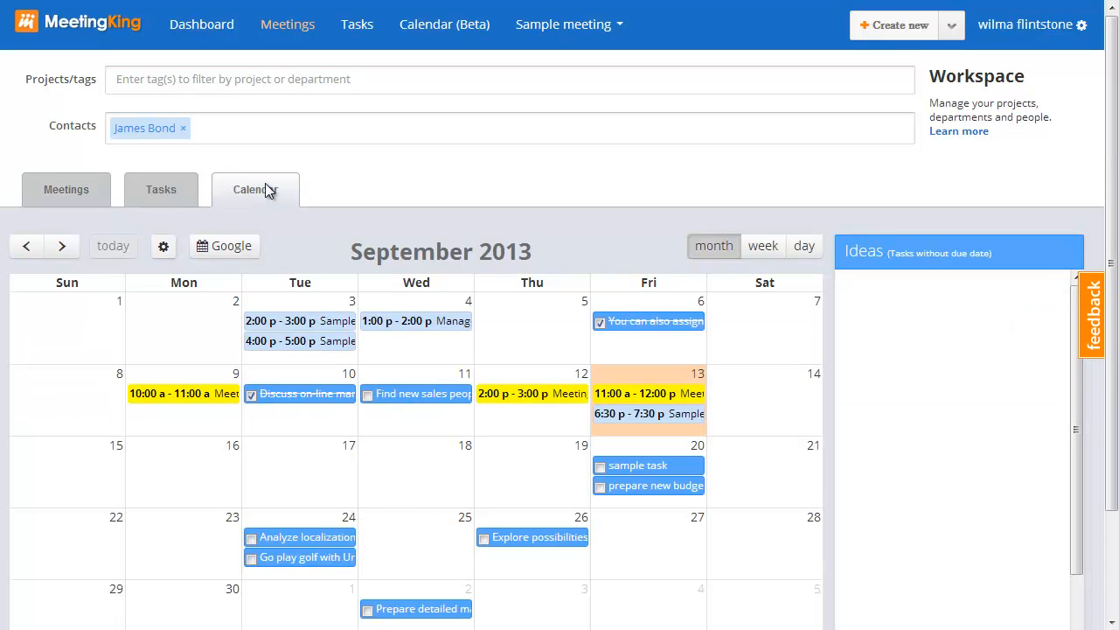
{"action": "left_click", "coordinate": [183, 127]}
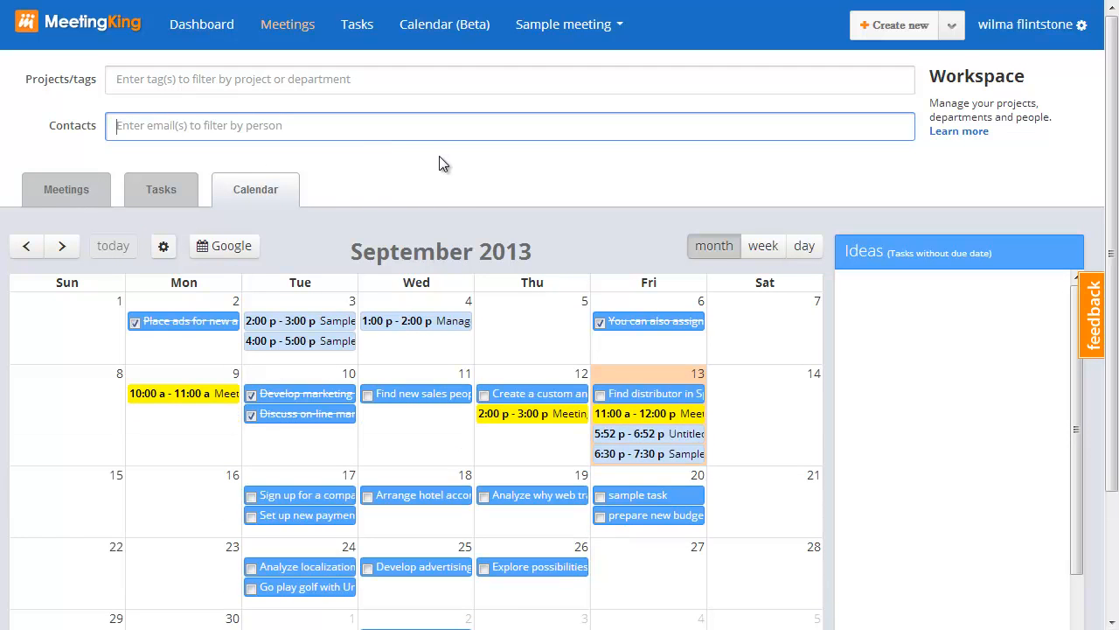